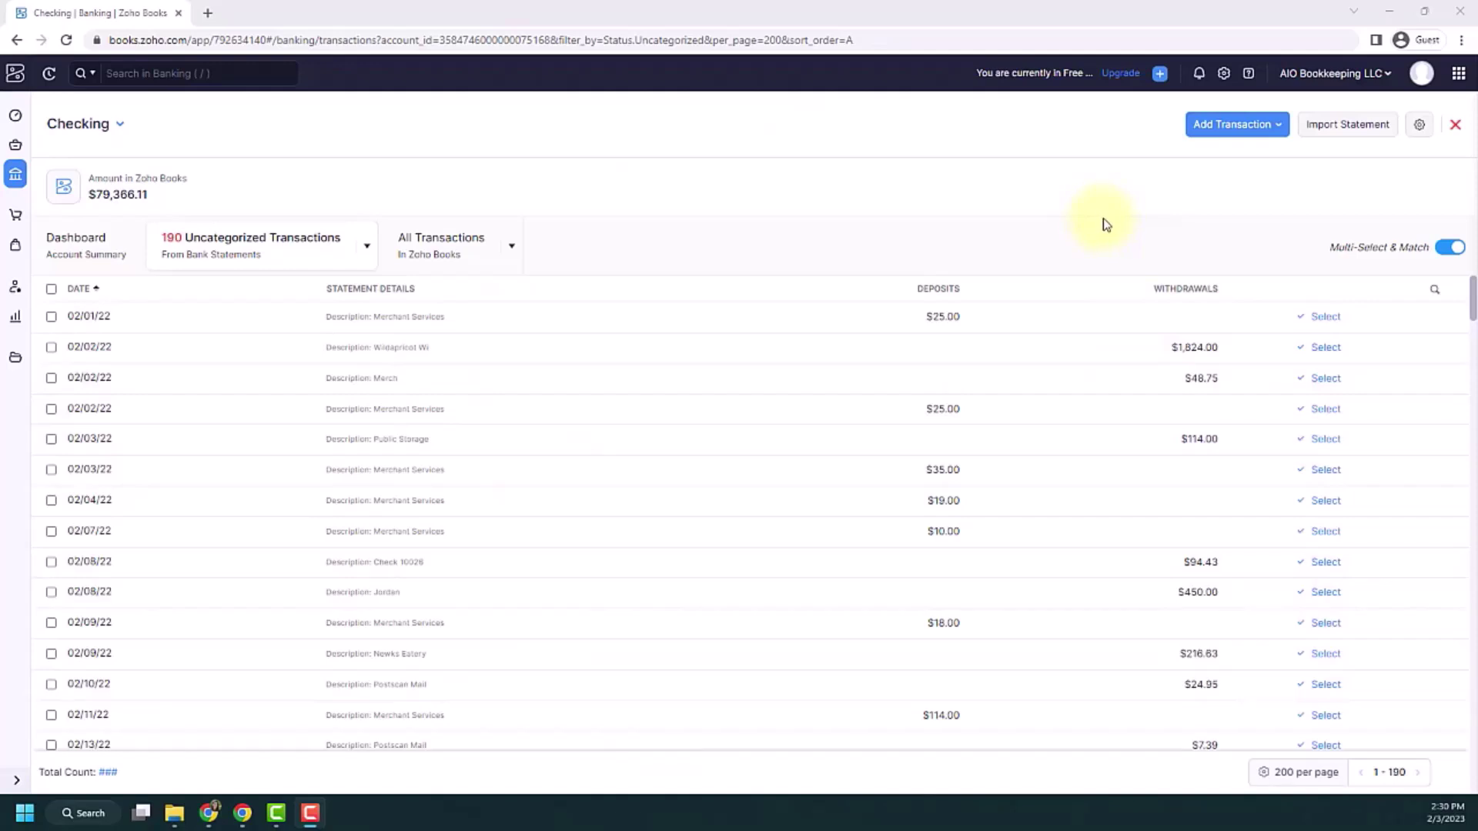
Choose Reconcile Account from the Checking account's gear menu beside Import Statement.
left_click(1419, 127)
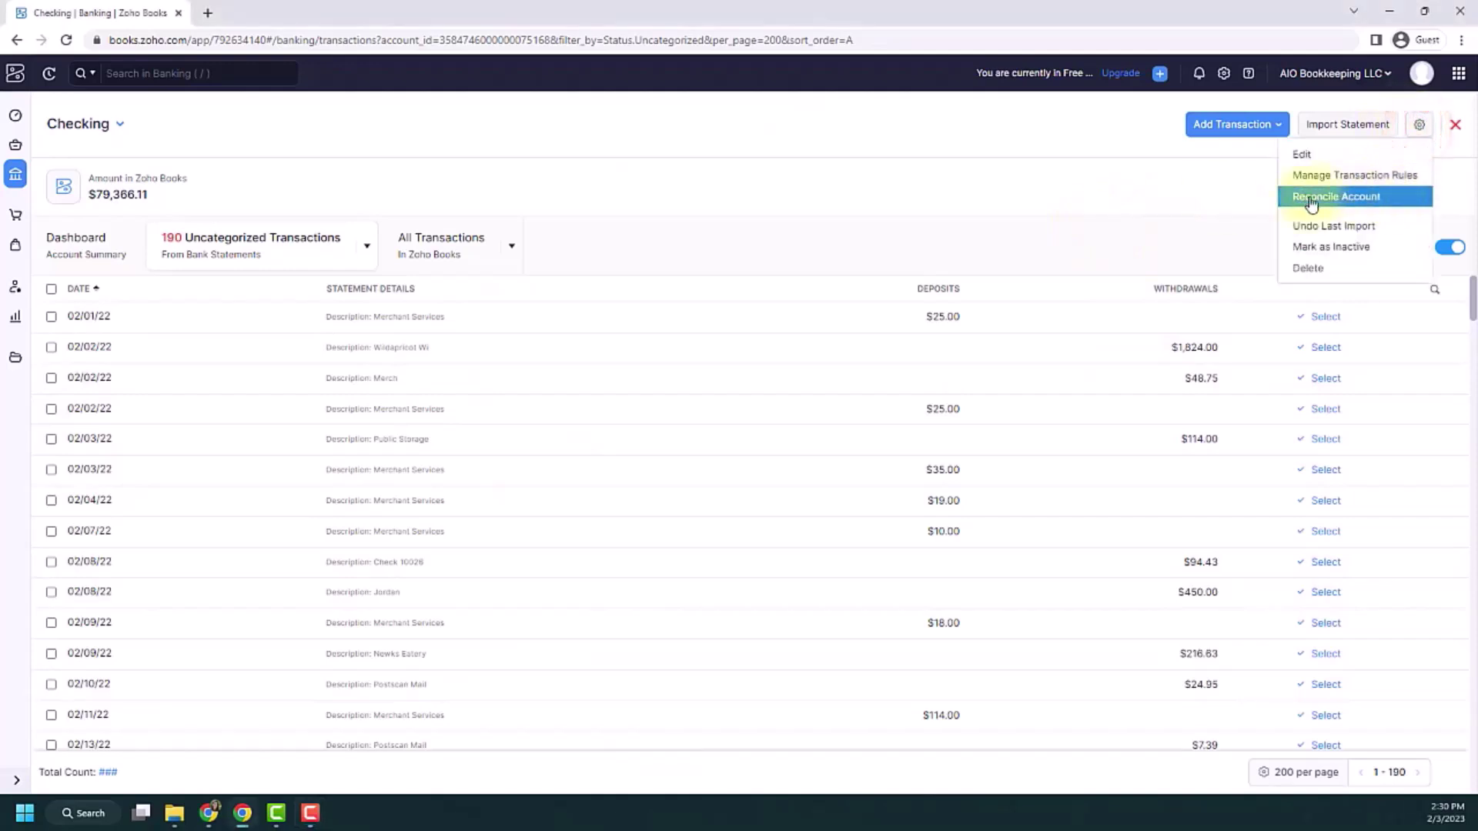
left_click(1397, 200)
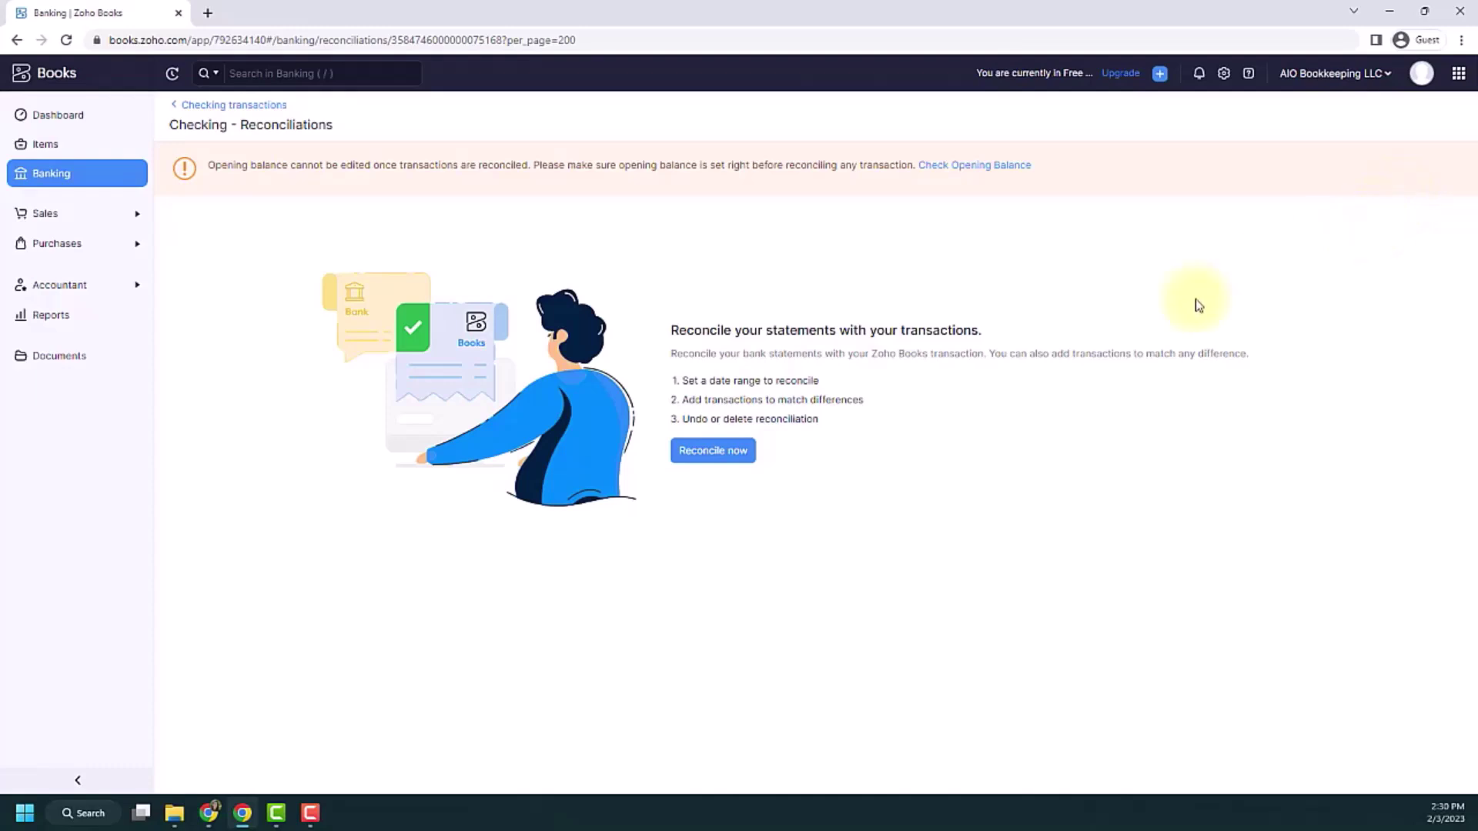
Begin a new reconciliation and set its start date to 01/01/22.
left_click(719, 458)
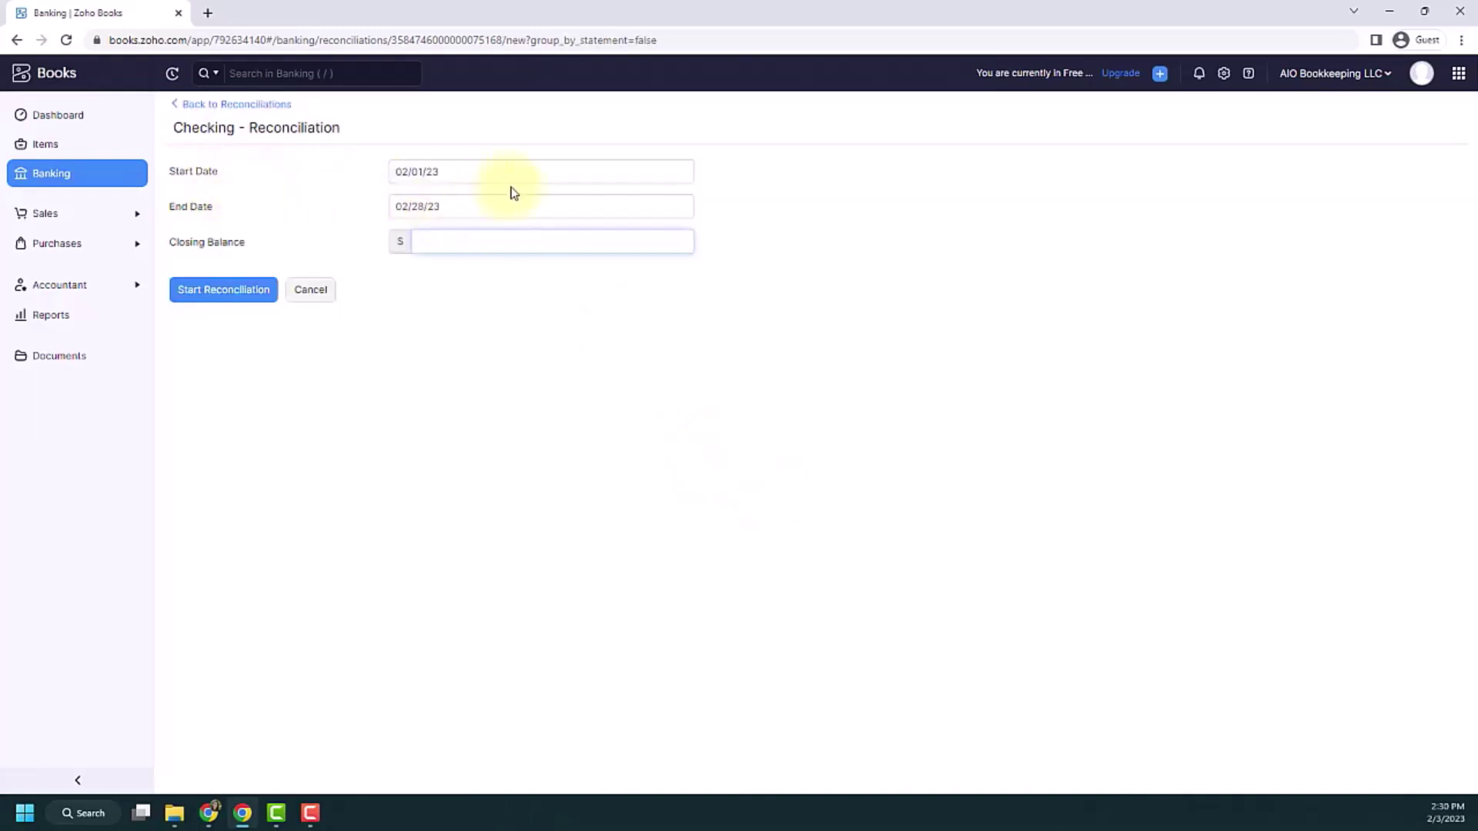
left_click(489, 177)
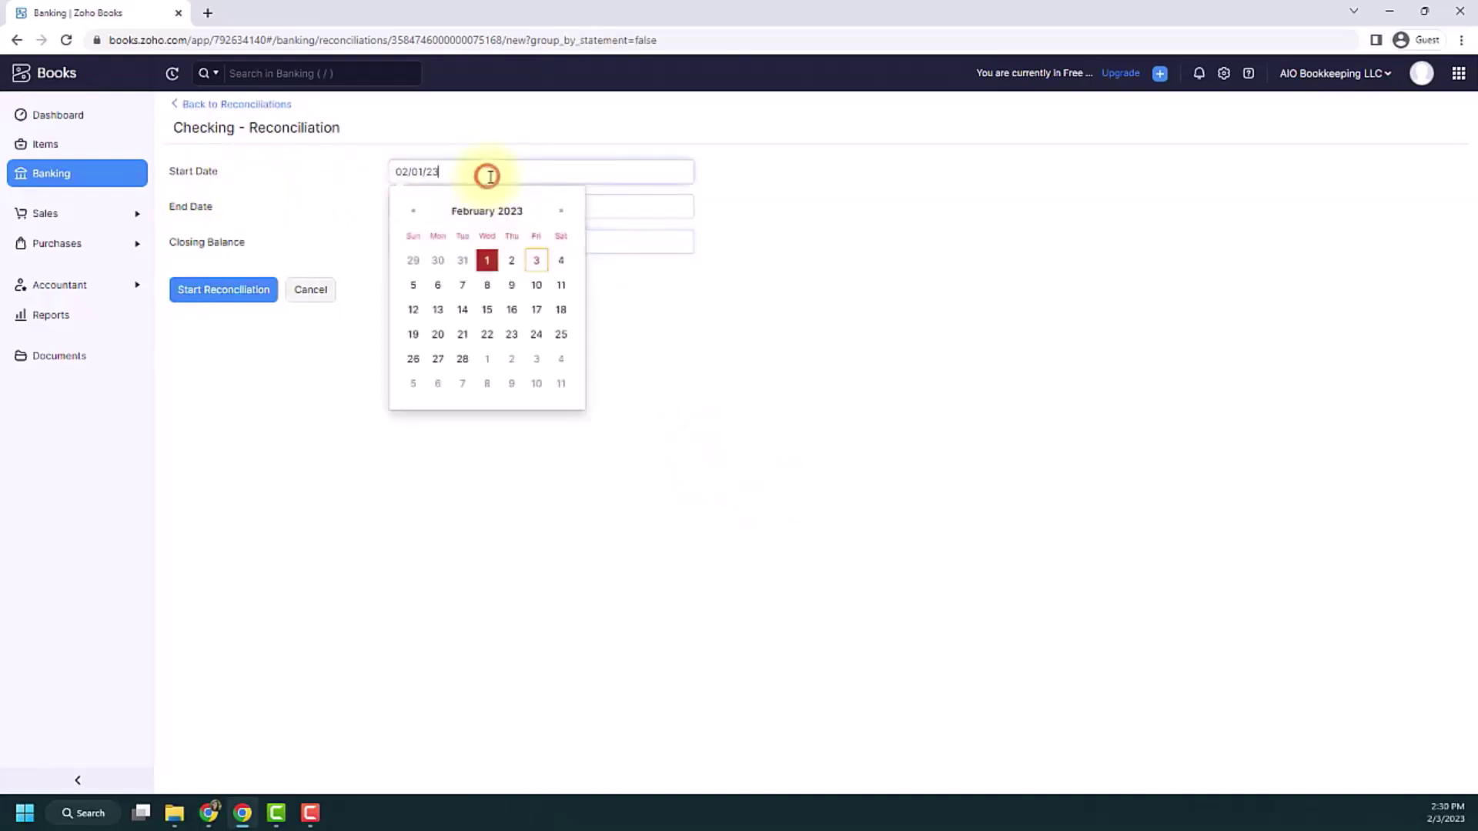
left_click(508, 211)
left_click(485, 211)
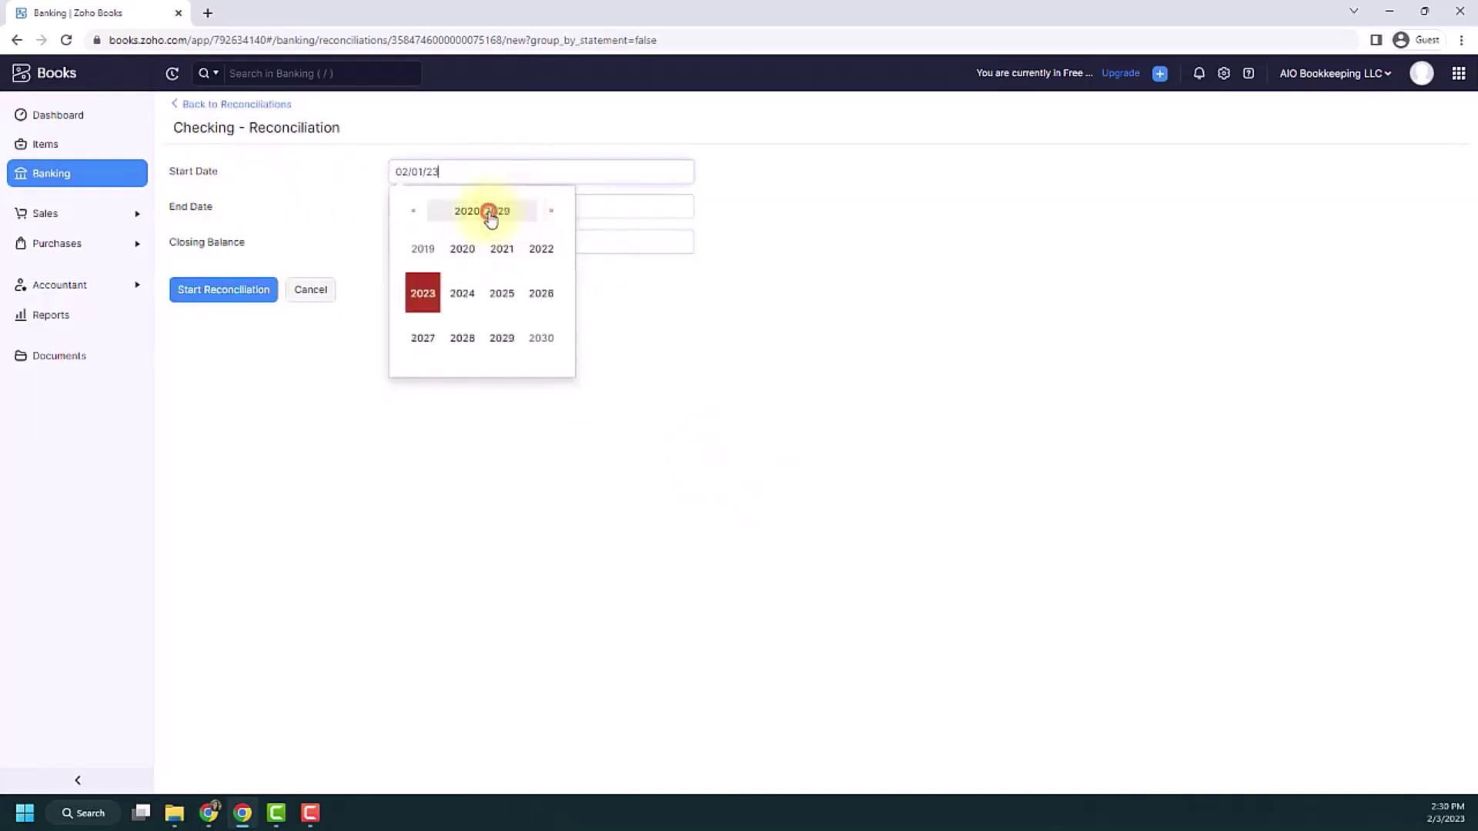
left_click(538, 248)
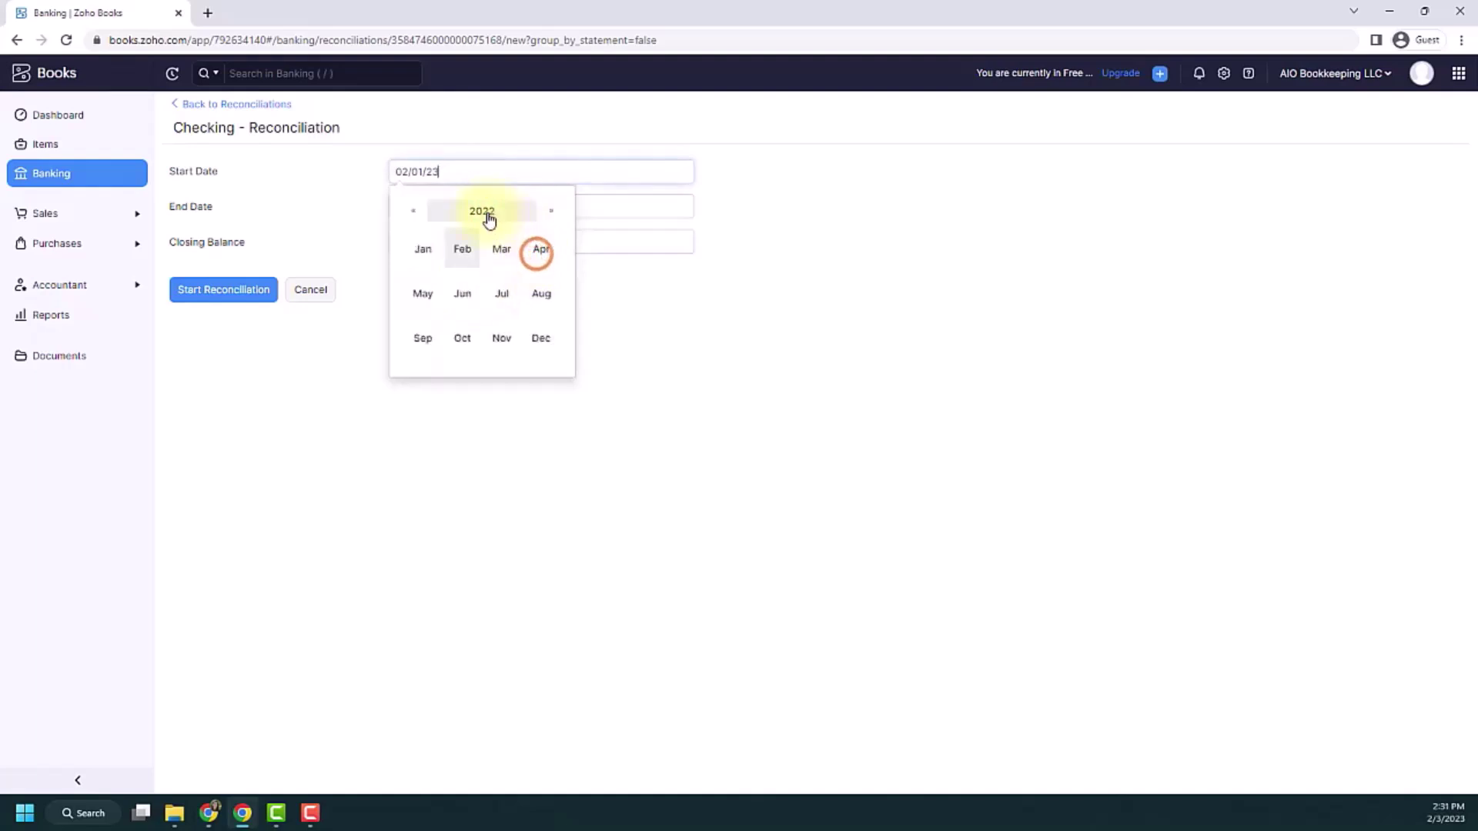
left_click(422, 249)
left_click(567, 259)
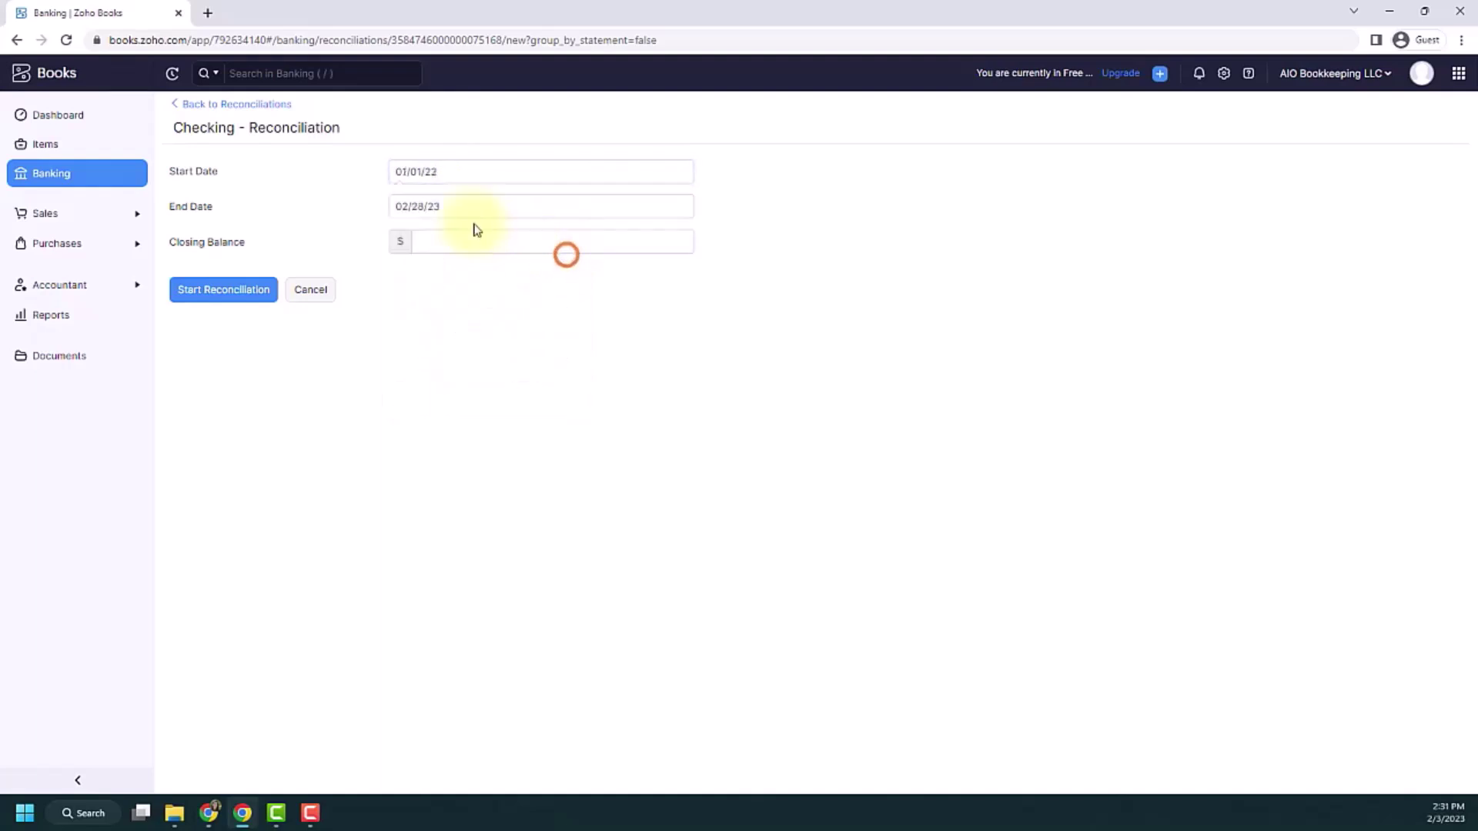
Set the end date to 01/31/22 and the closing balance to 86616.91.
left_click(455, 206)
left_click(504, 256)
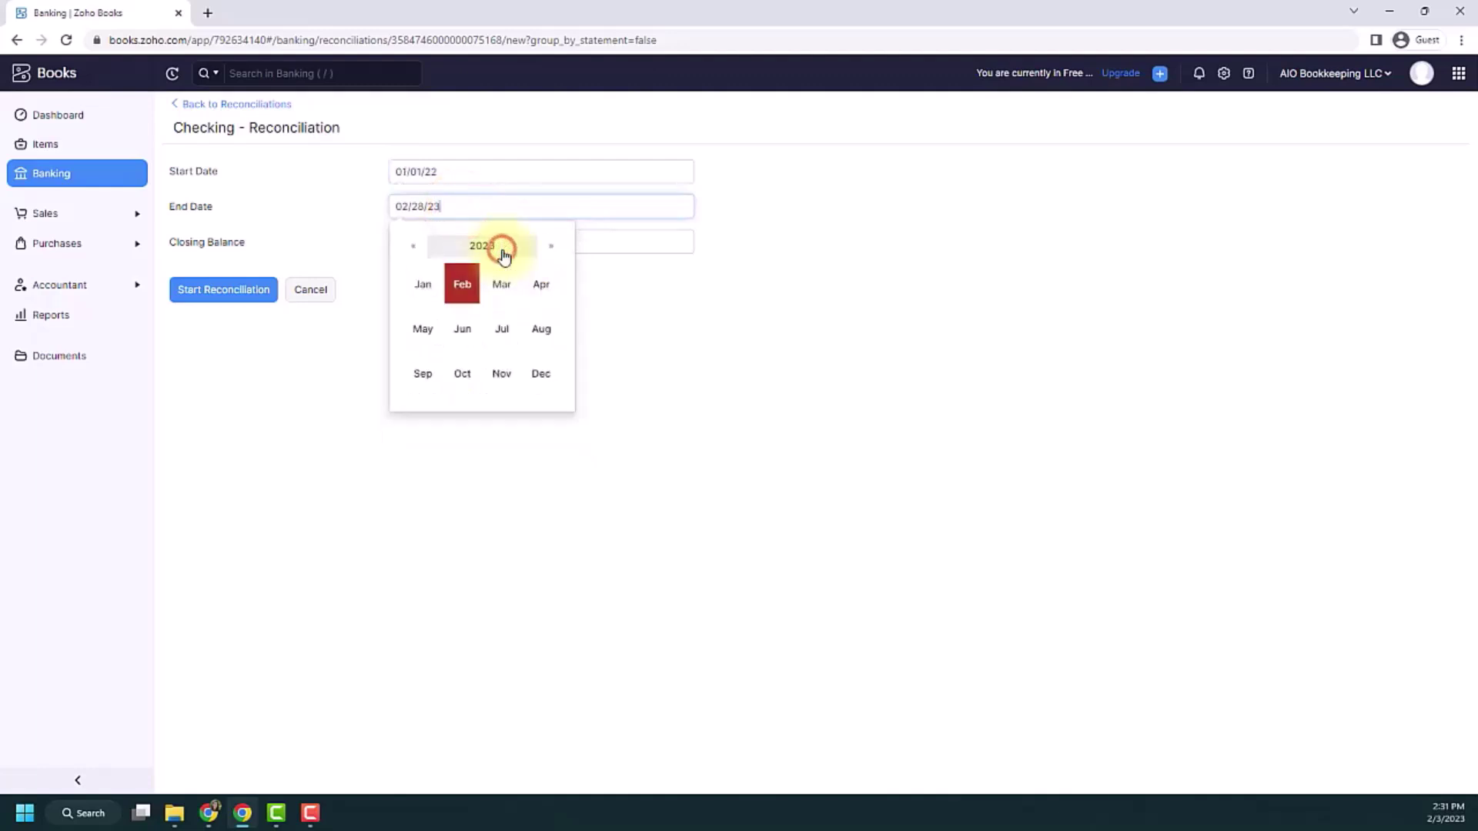
left_click(493, 248)
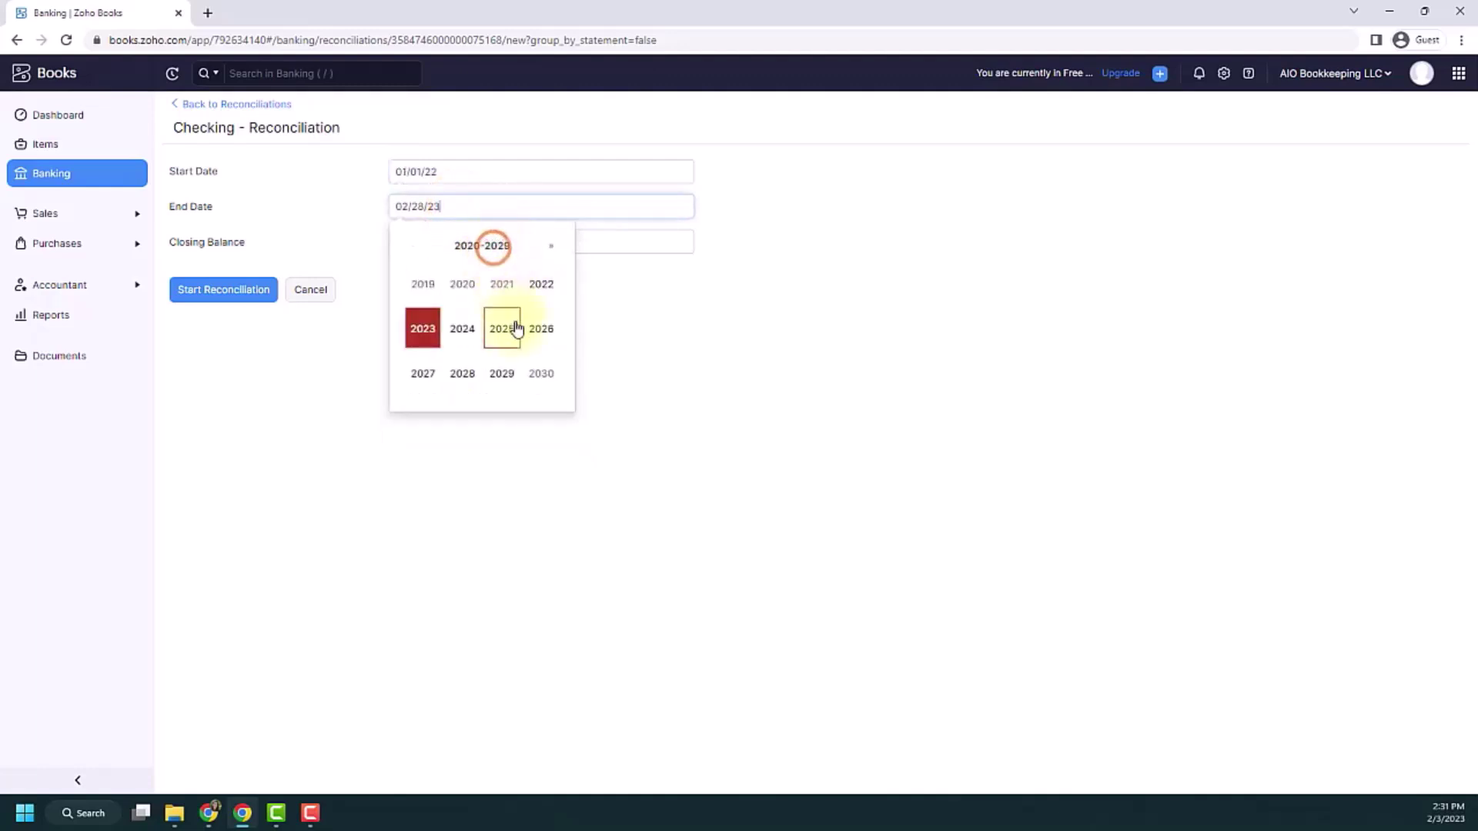
left_click(541, 287)
left_click(422, 295)
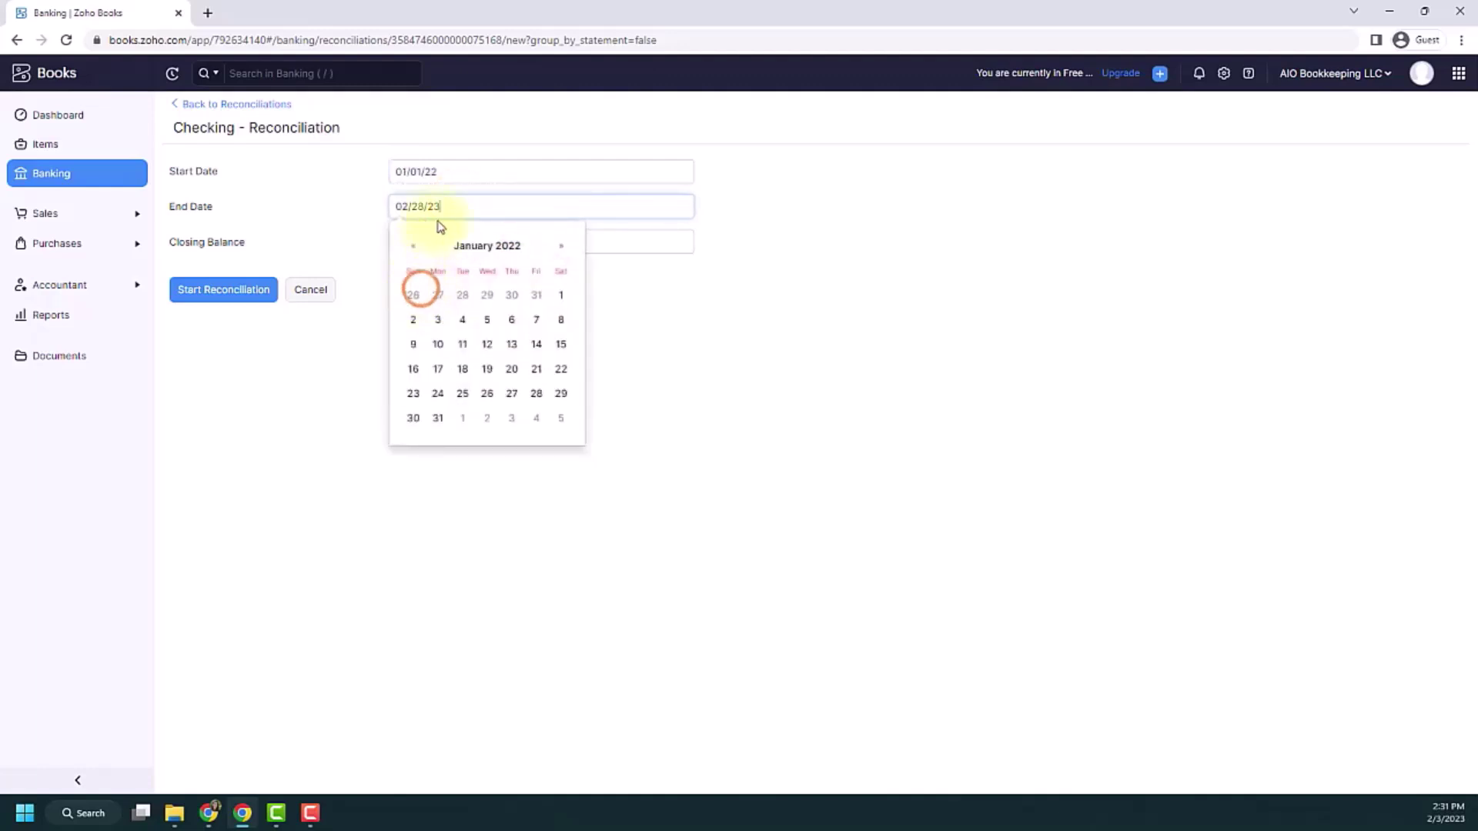
left_click(443, 417)
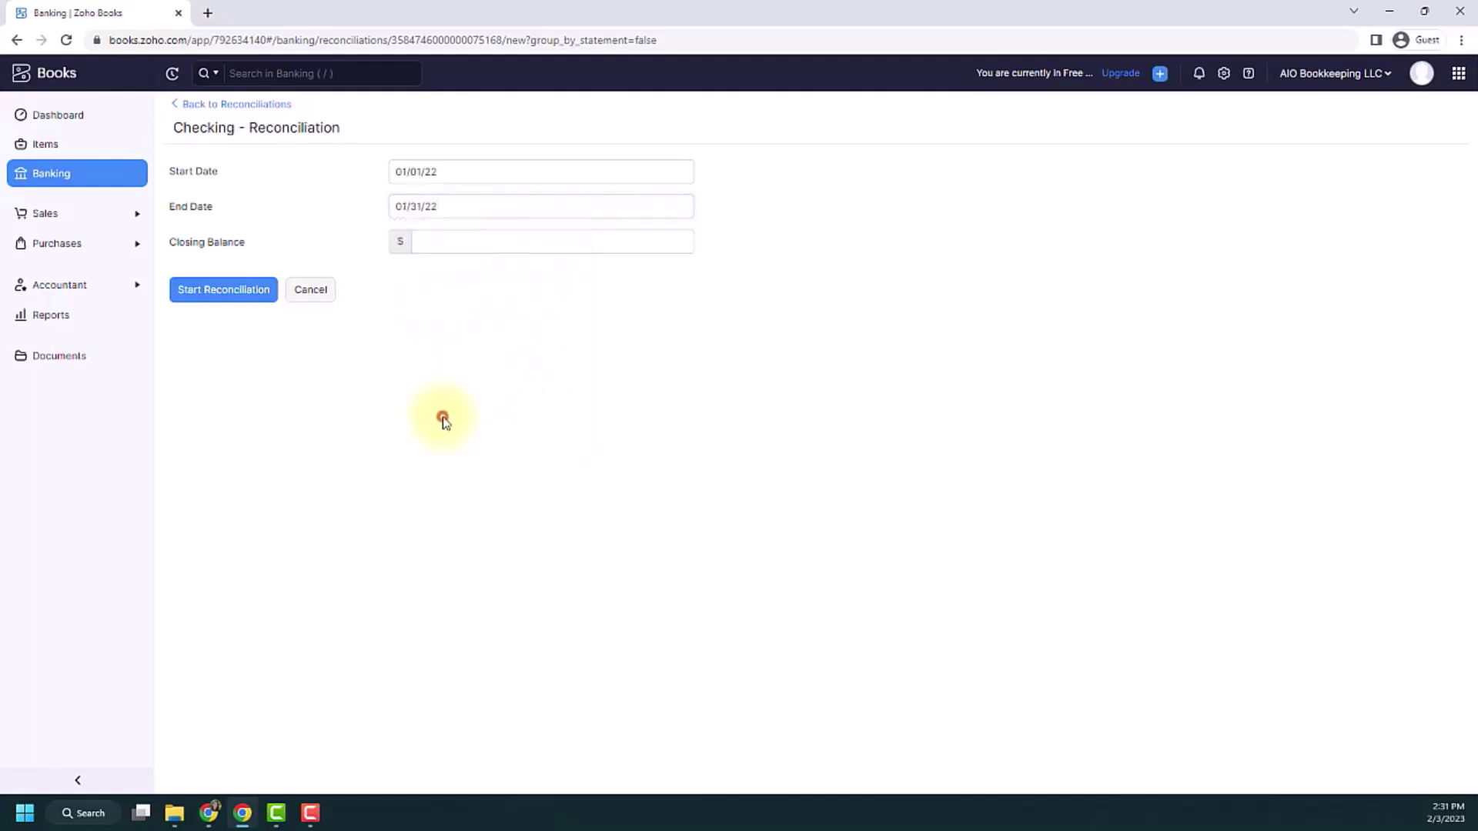
left_click(459, 245)
type("86616.5")
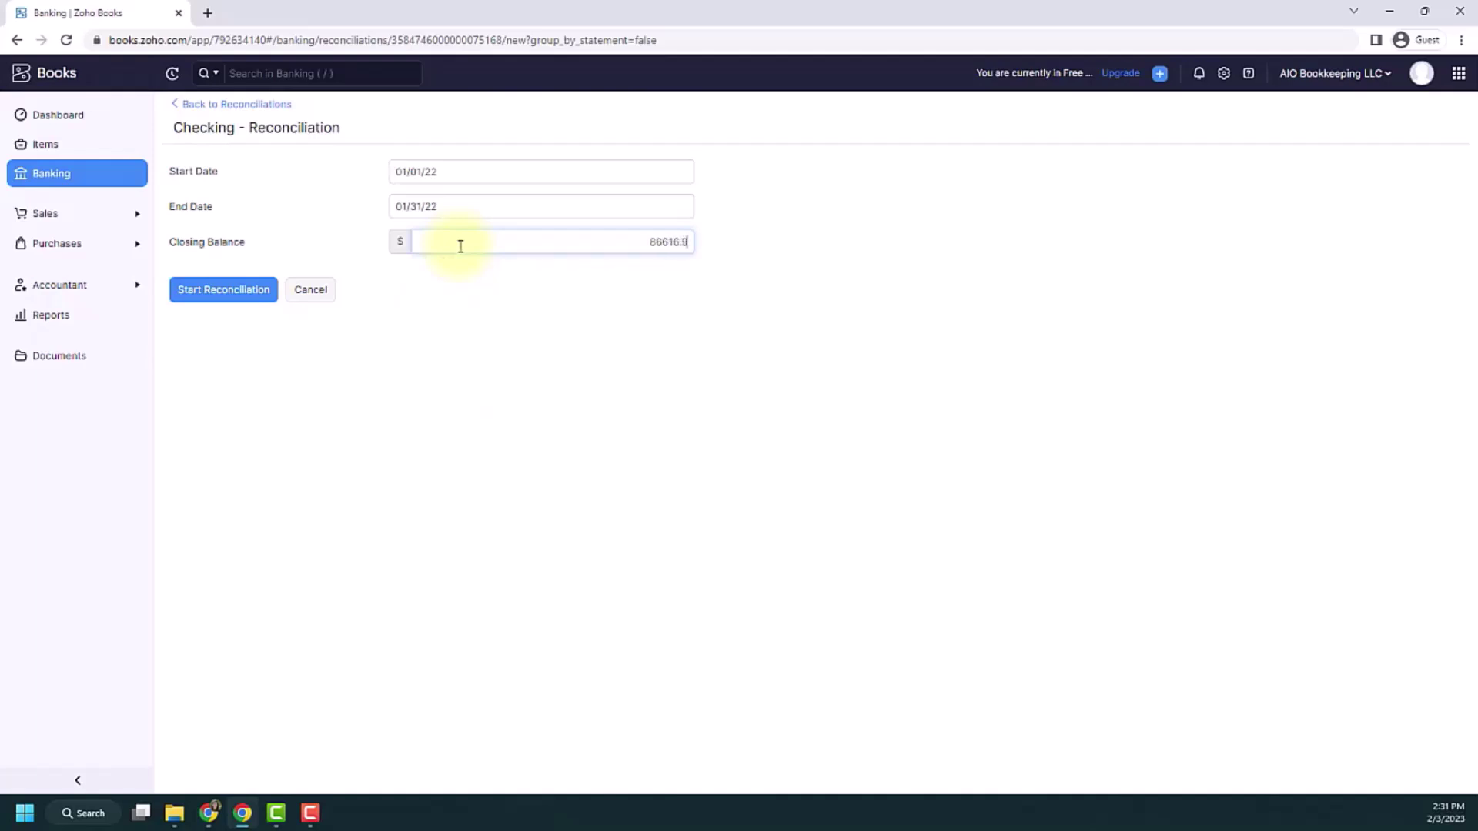
type("1")
Start Reconciliation and review the listed January transactions, showing a $91,416.96 difference.
left_click(251, 300)
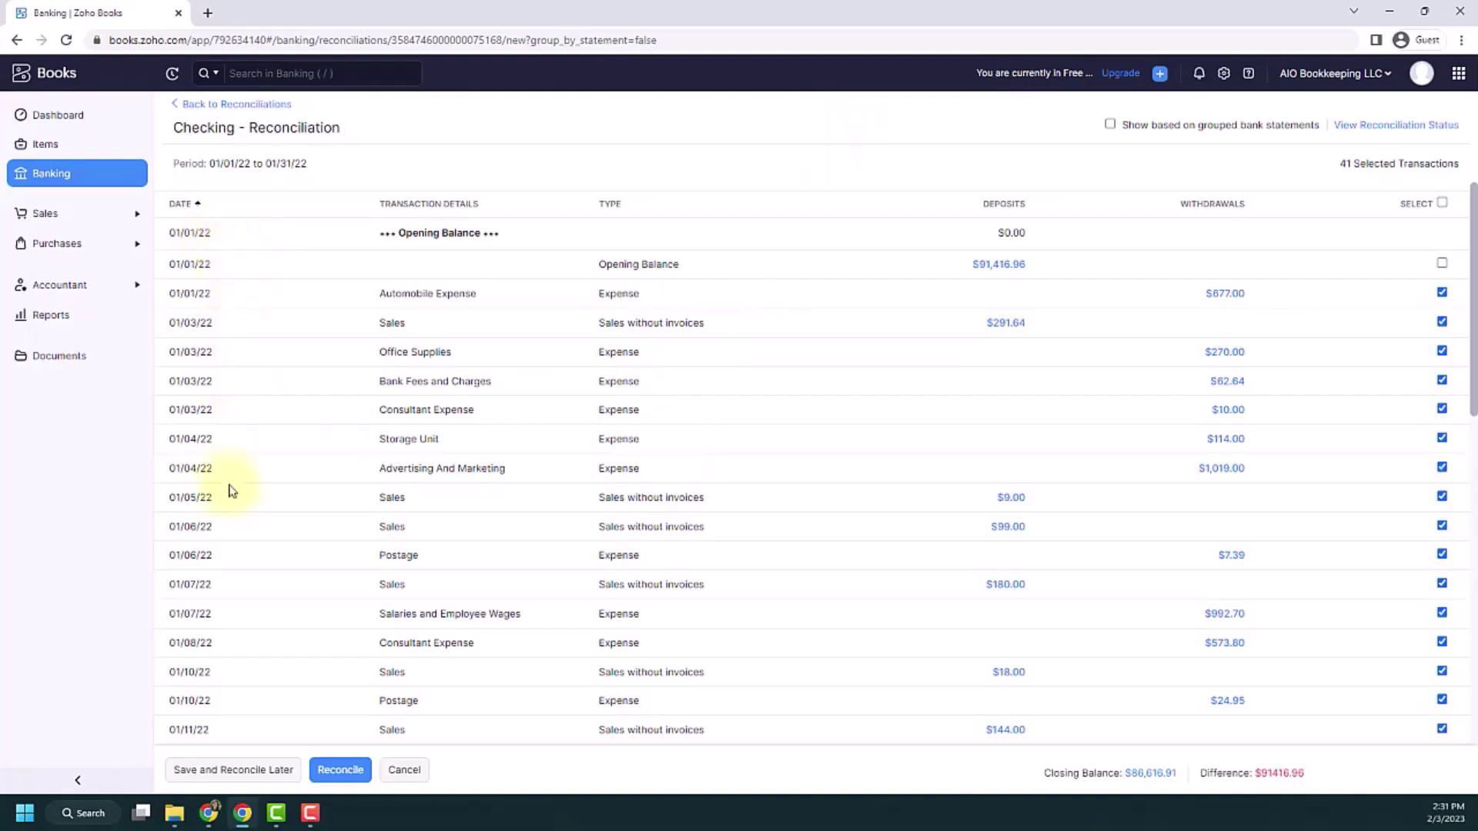
scroll(229, 495, "down", 1)
scroll(230, 496, "down", 3)
scroll(229, 496, "down", 1)
scroll(231, 501, "down", 3)
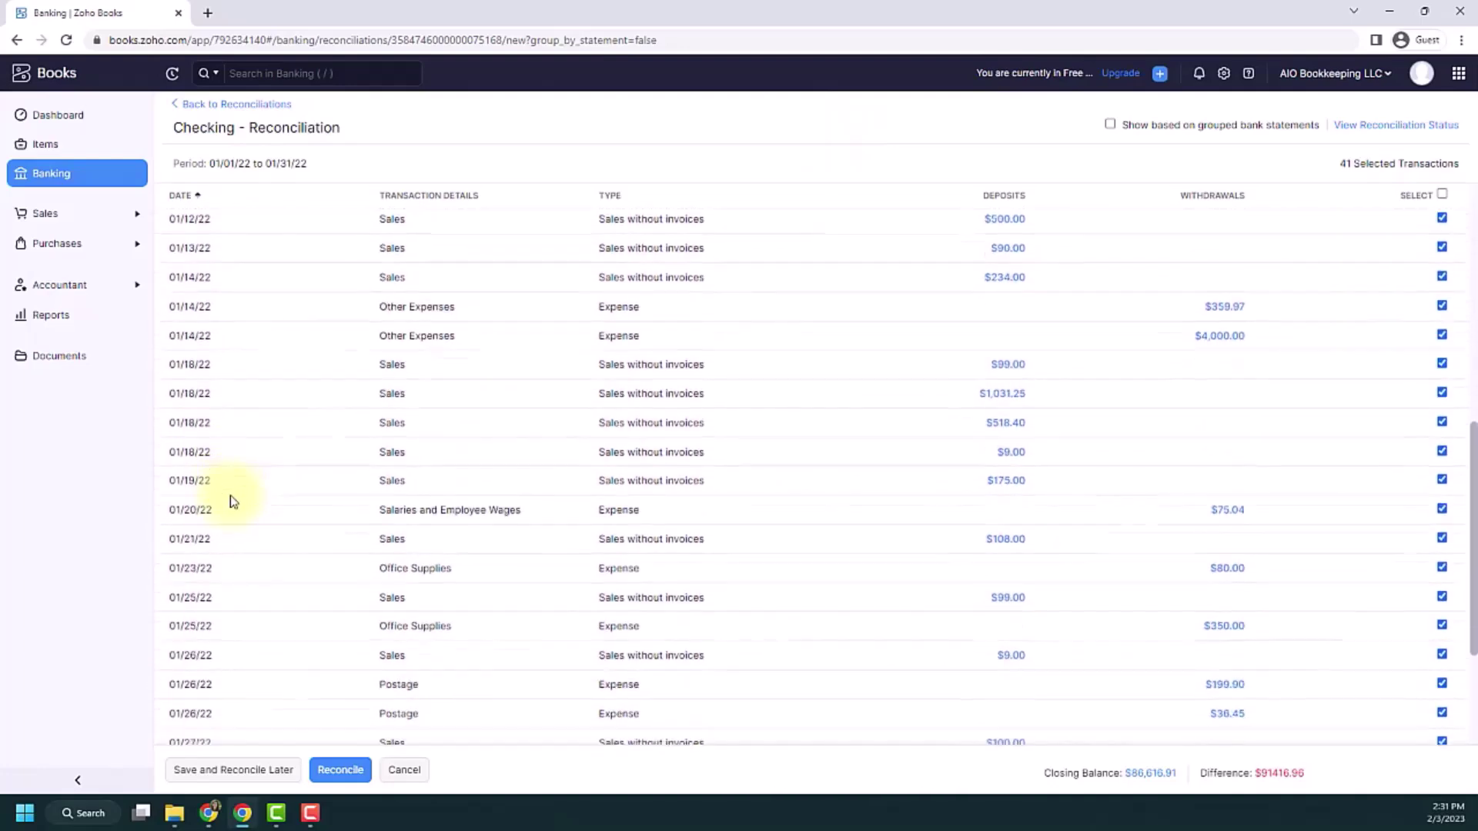
scroll(231, 500, "down", 3)
scroll(220, 502, "down", 3)
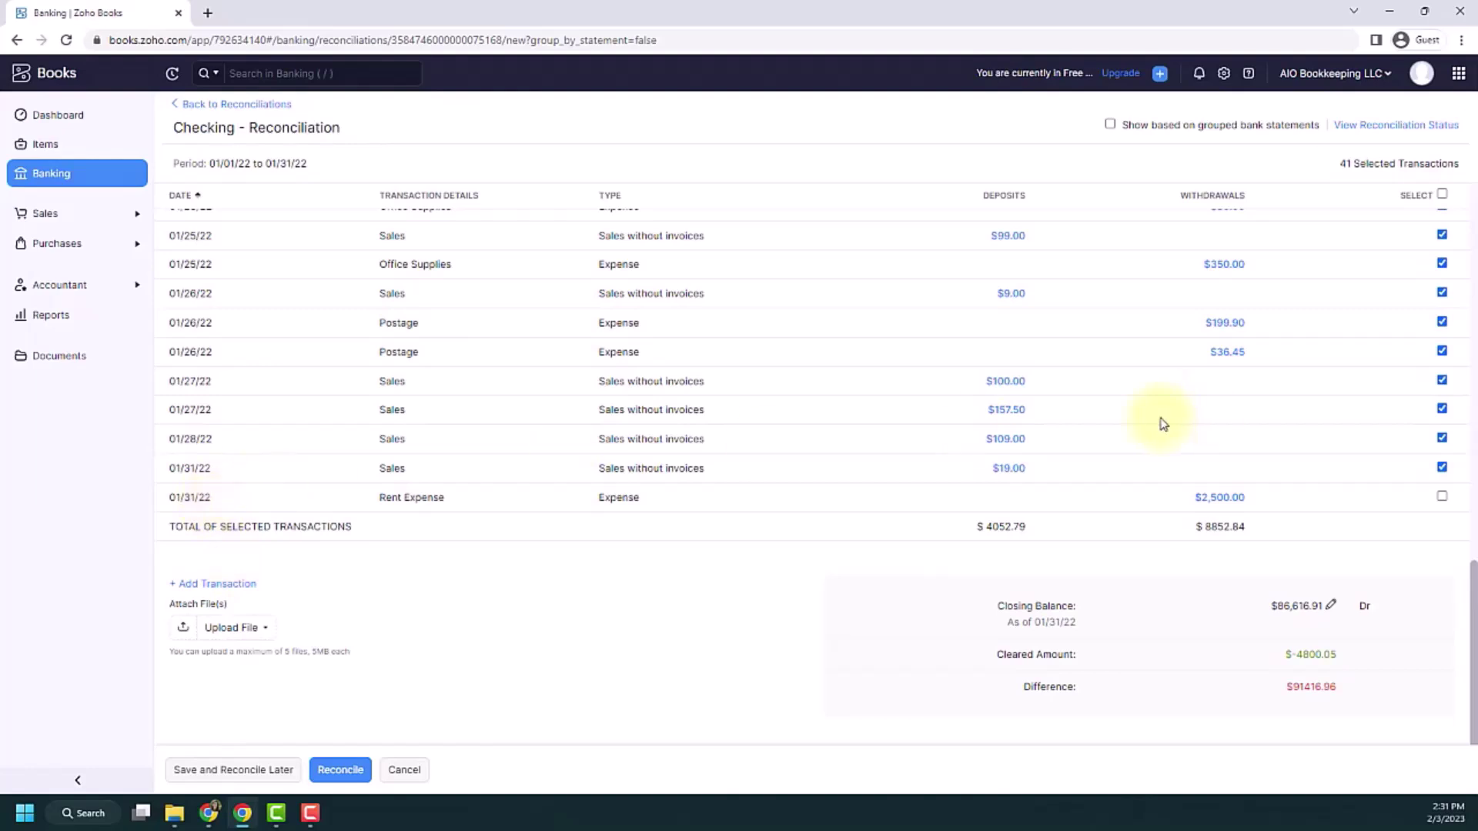
scroll(1444, 470, "up", 1)
scroll(1450, 455, "up", 4)
scroll(1451, 454, "up", 3)
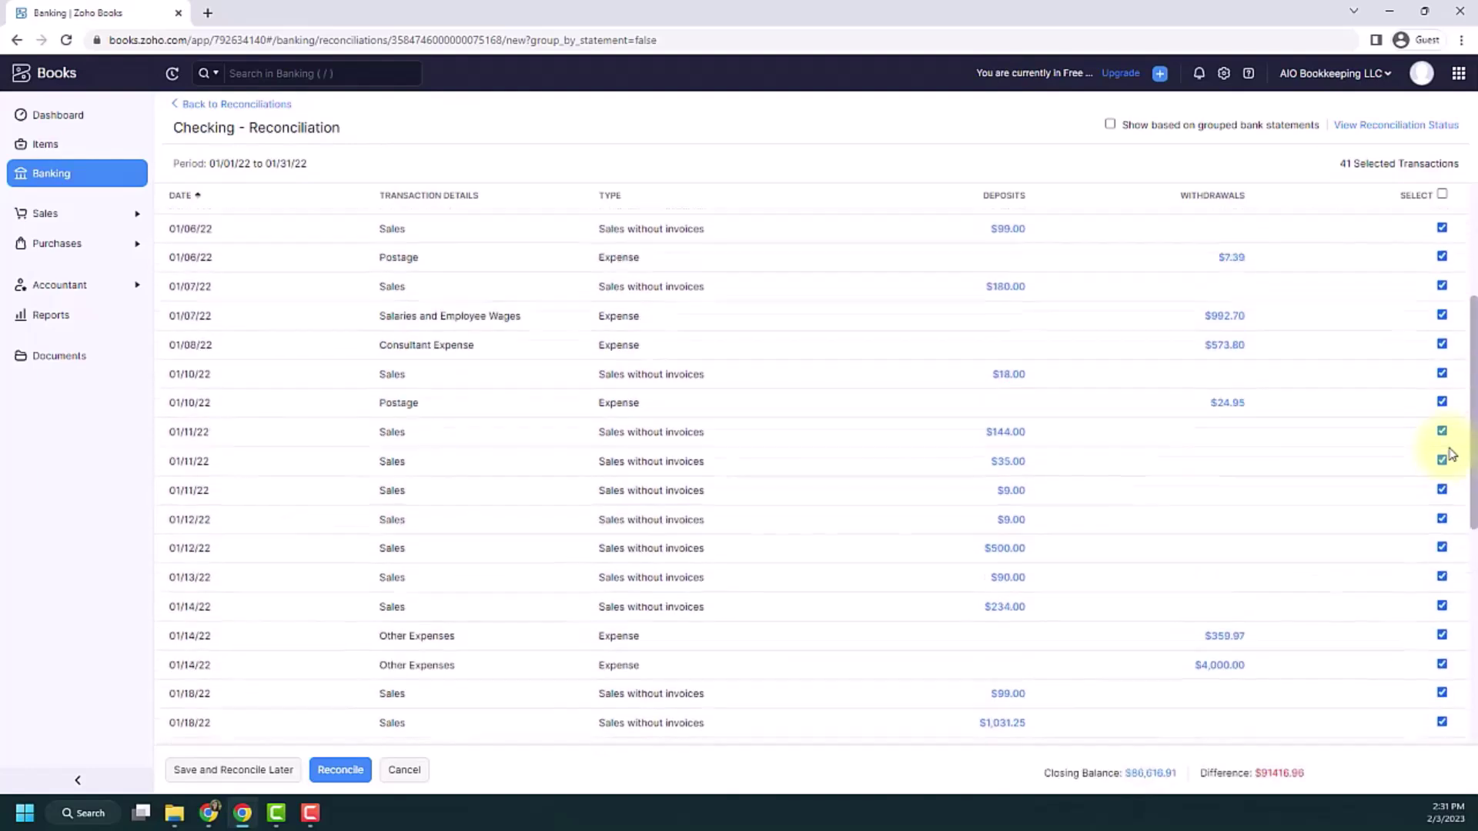
scroll(1452, 454, "up", 2)
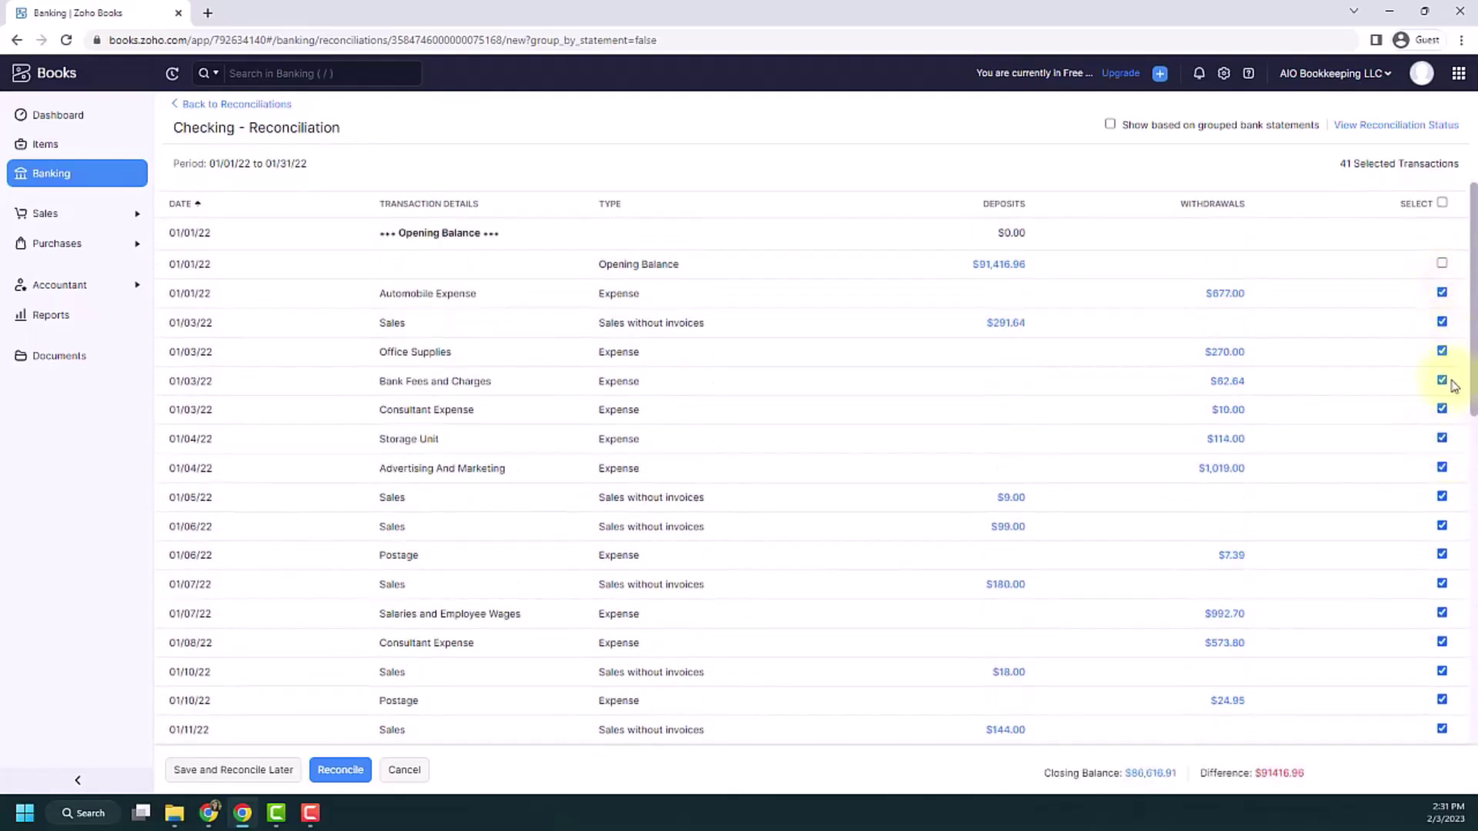
scroll(1451, 385, "down", 7)
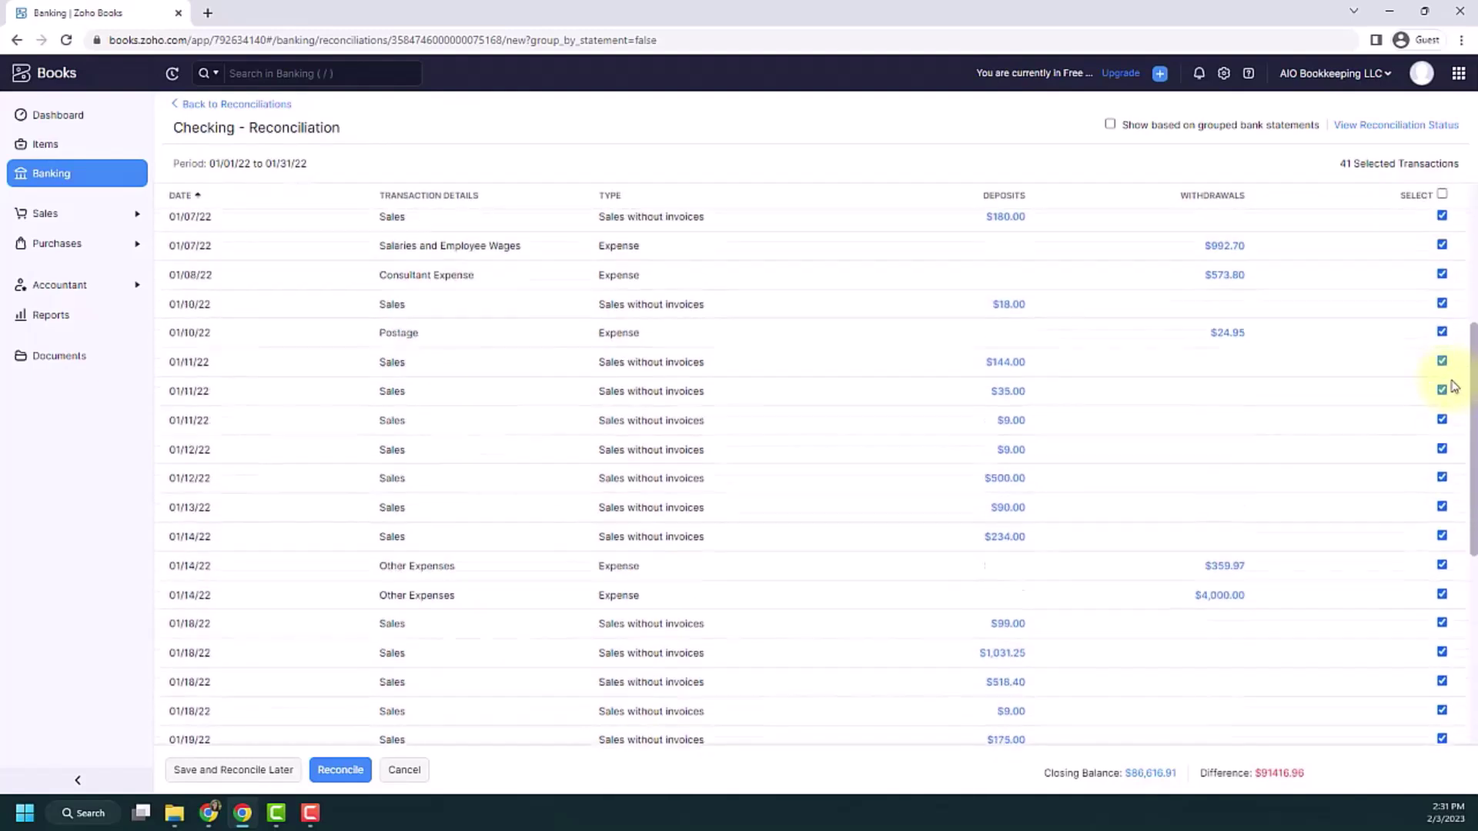
scroll(1452, 385, "down", 8)
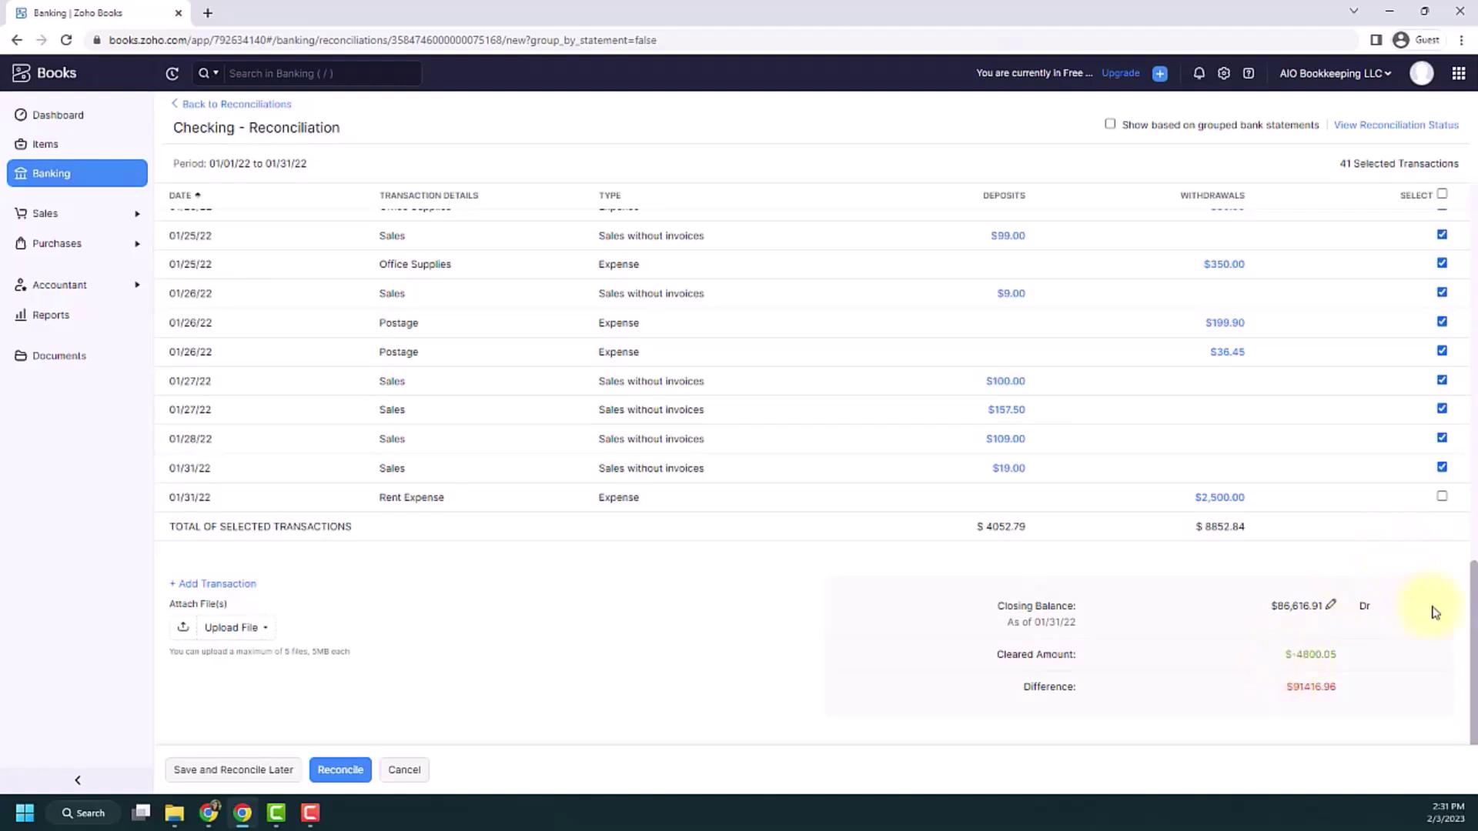
scroll(1466, 613, "up", 8)
scroll(1466, 613, "up", 5)
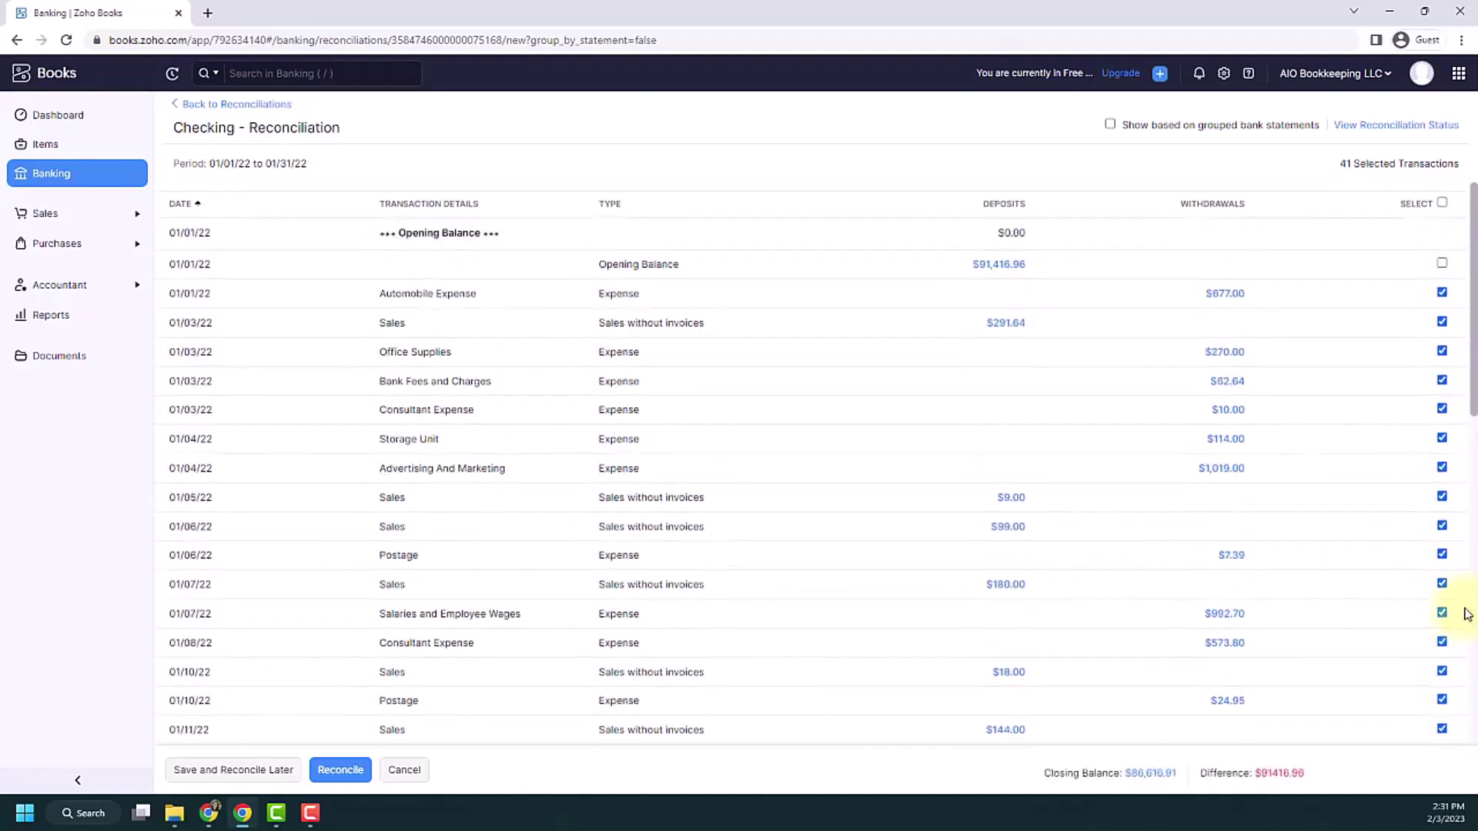
Mark the opening balance and every January transaction as cleared, leaving cleared $84,116.91.
left_click(1443, 263)
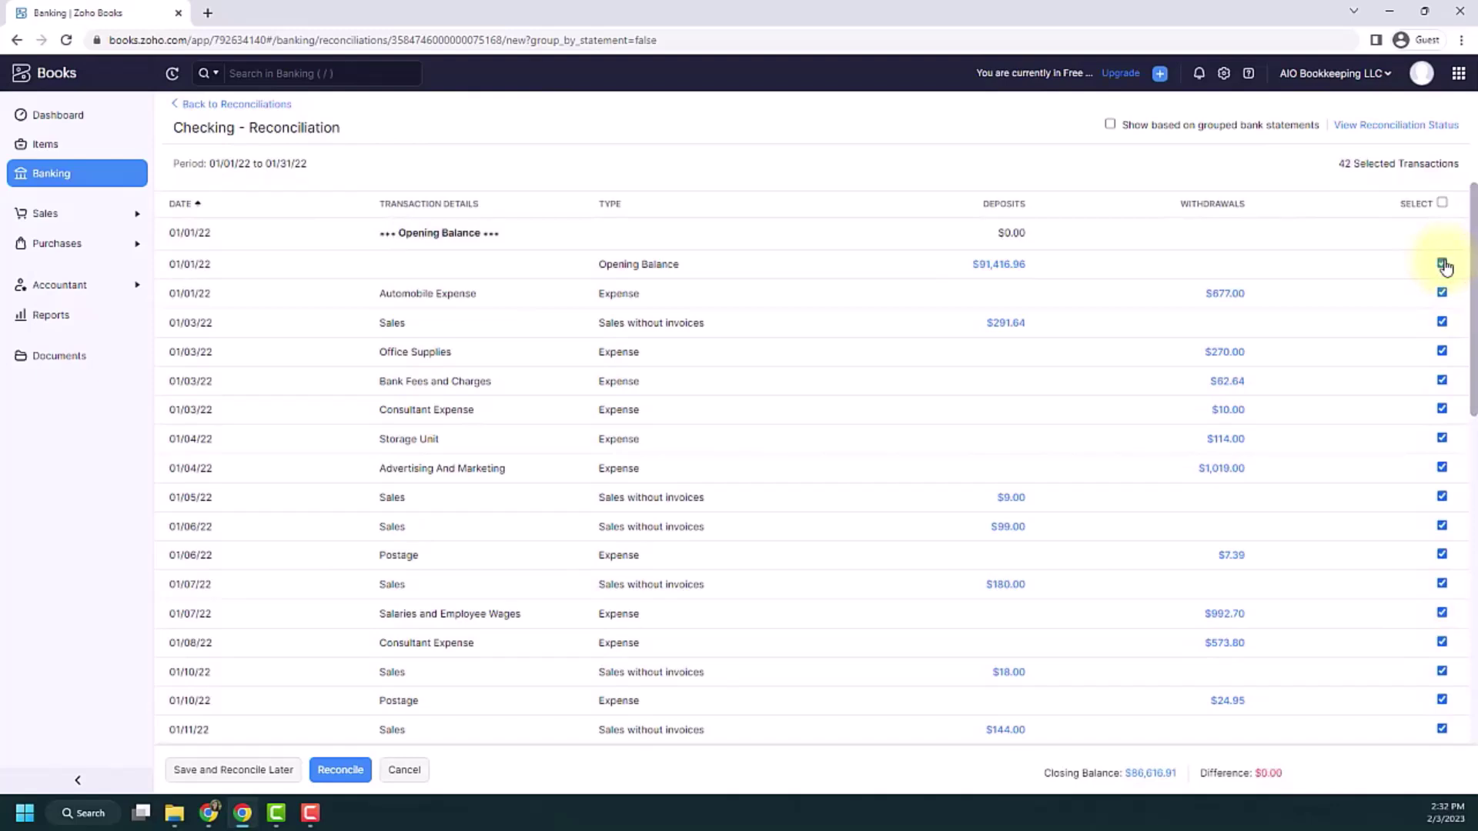
left_click(1442, 203)
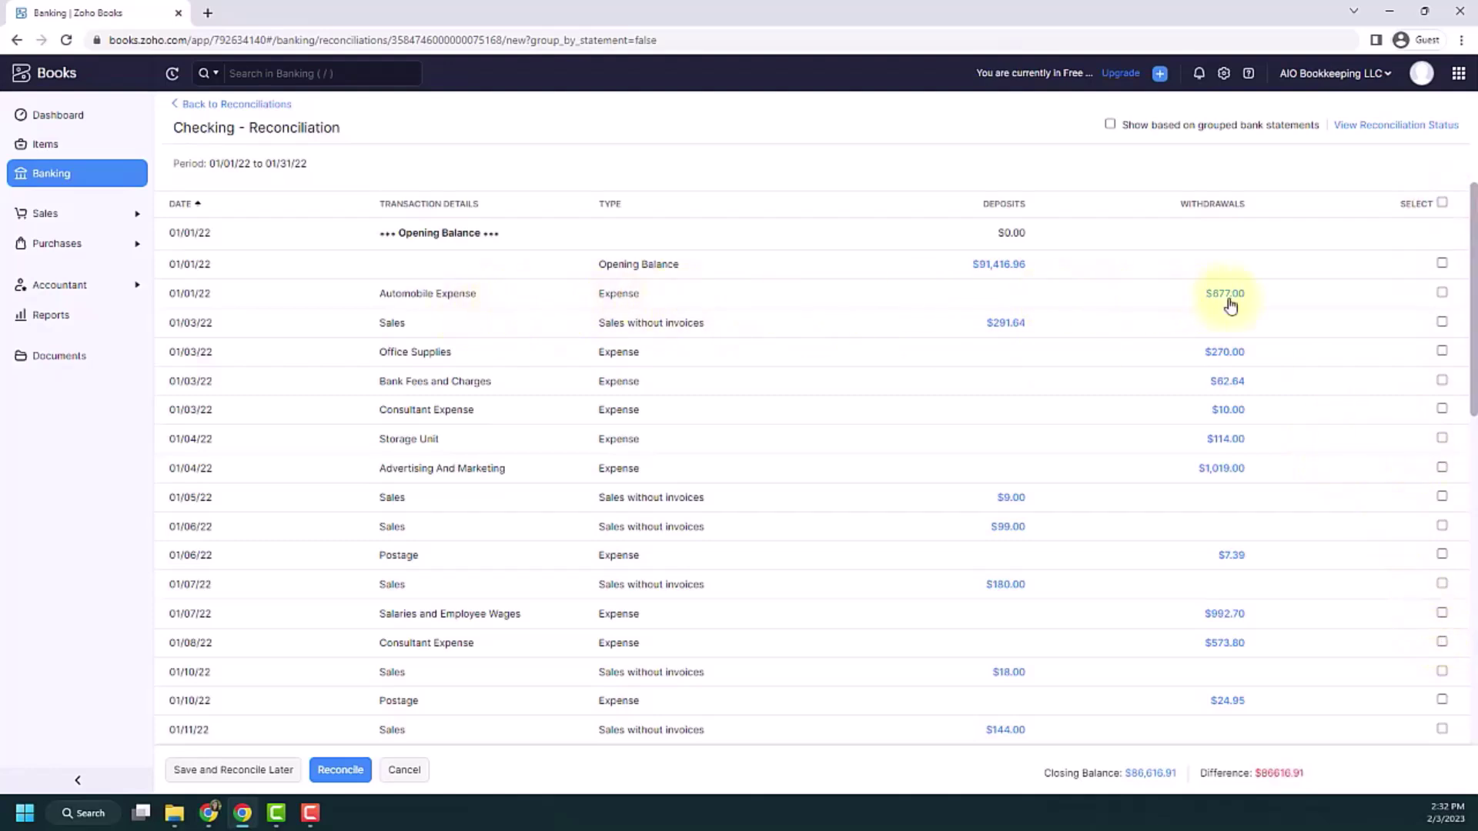
left_click(1441, 292)
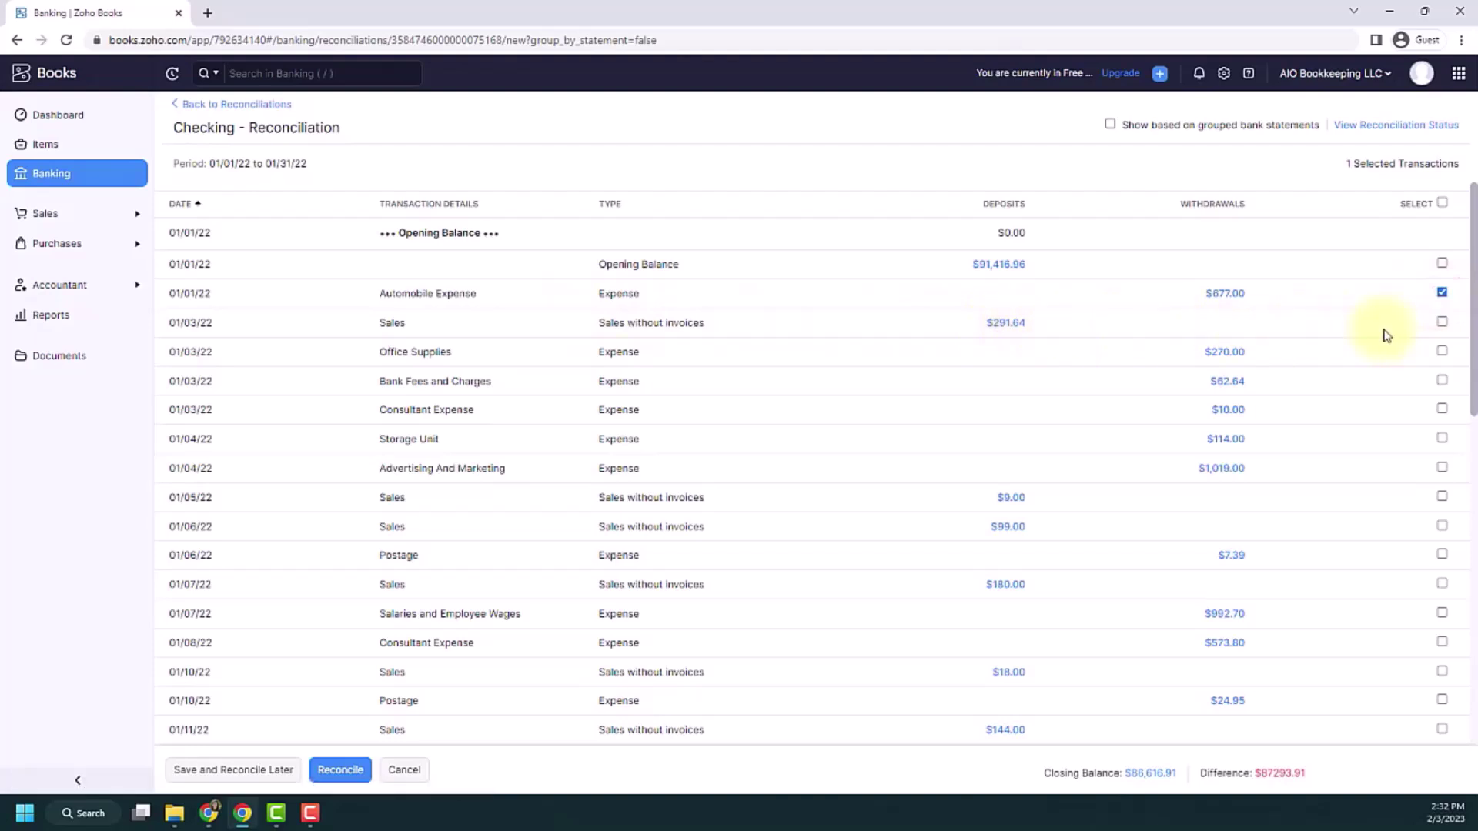
left_click(1442, 321)
left_click(1442, 203)
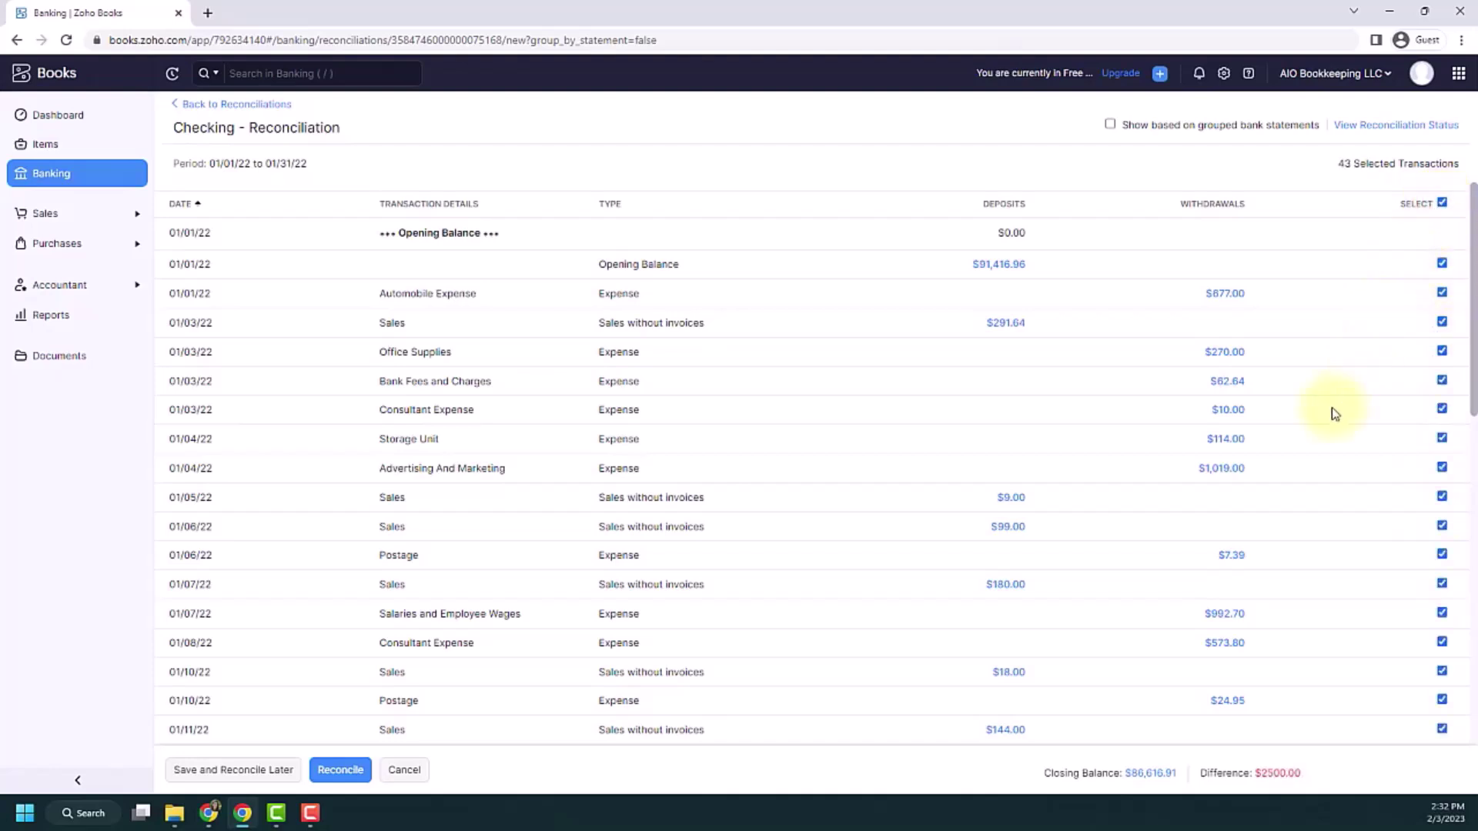
scroll(1398, 628, "down", 3)
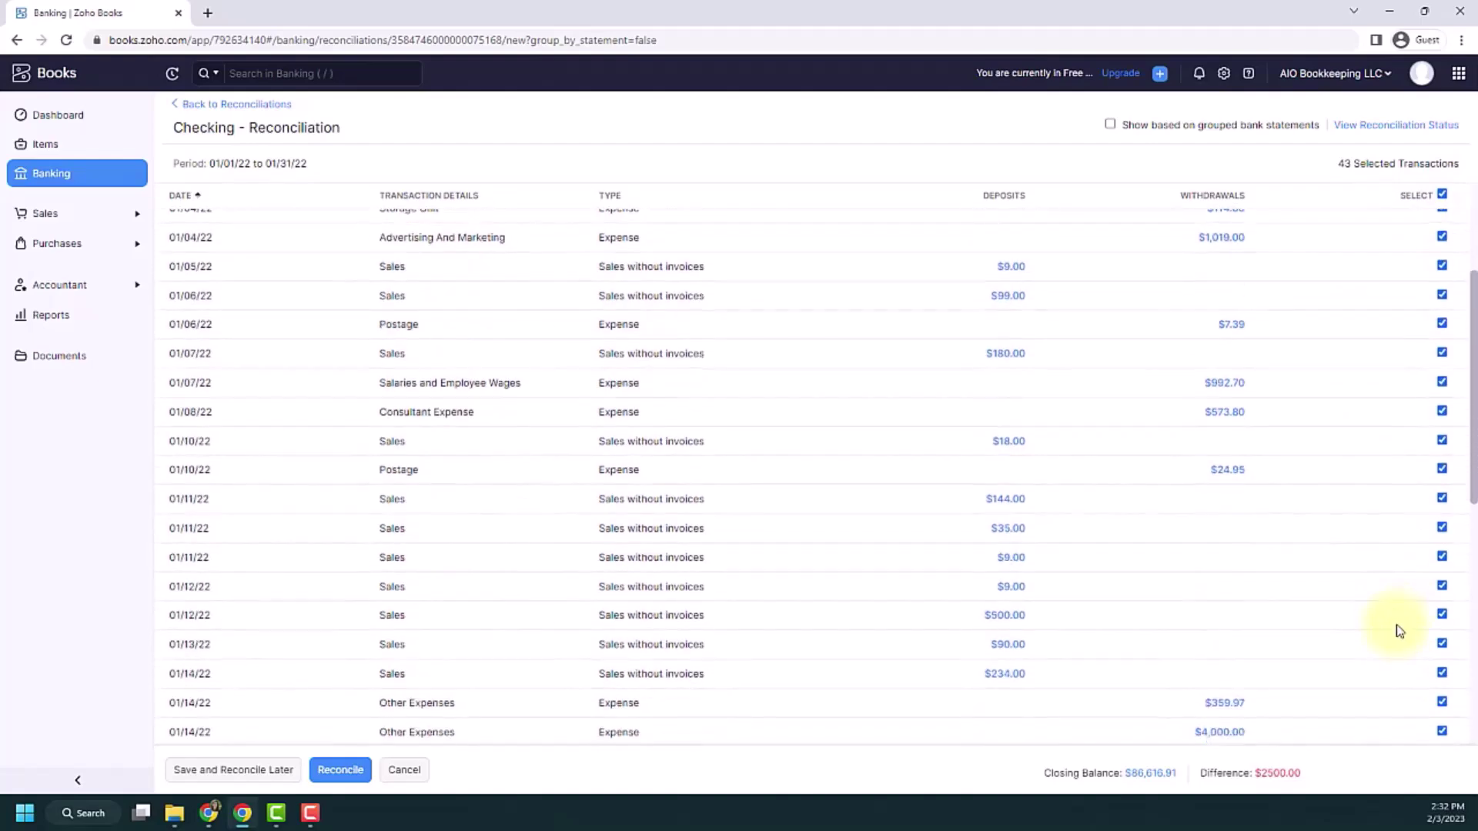
scroll(1399, 630, "down", 3)
scroll(1399, 630, "down", 5)
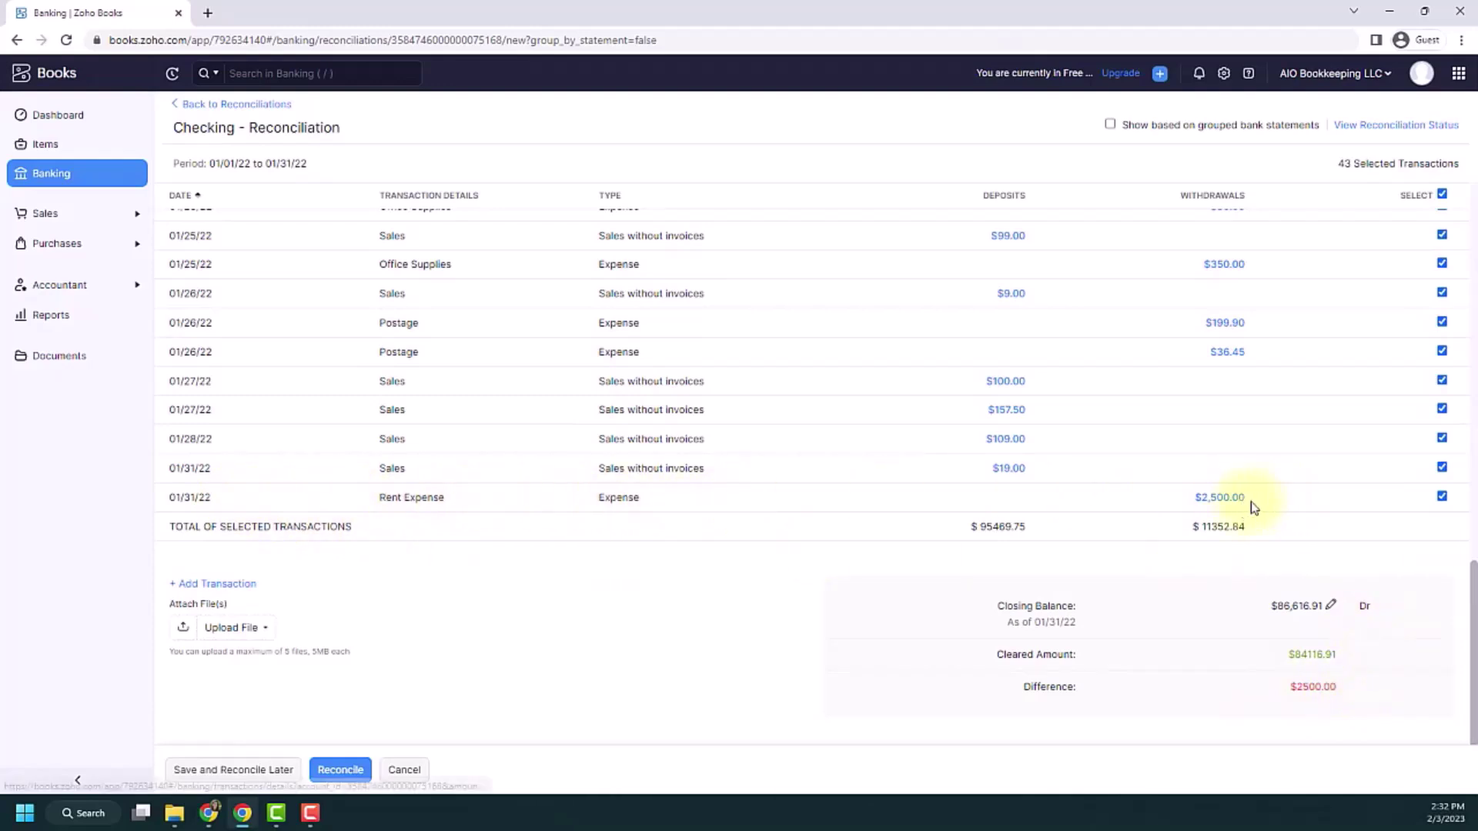
Unselect the $2,500.00 01/31/22 Rent Expense withdrawal, bringing the difference to $0.00.
left_click(1442, 501)
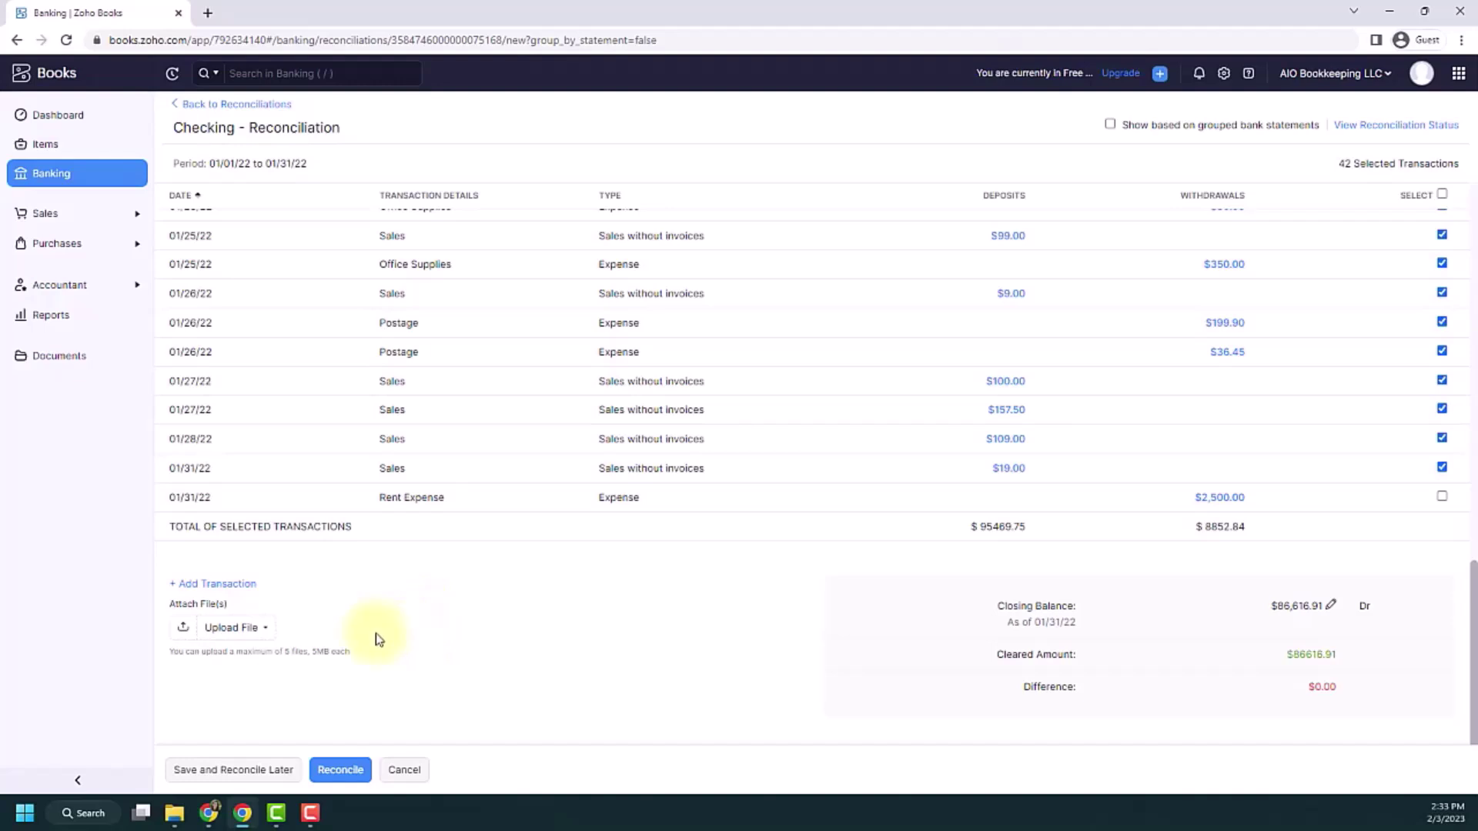
Reconcile the January 2022 Checking period with its $86,616.91 closing balance.
left_click(344, 771)
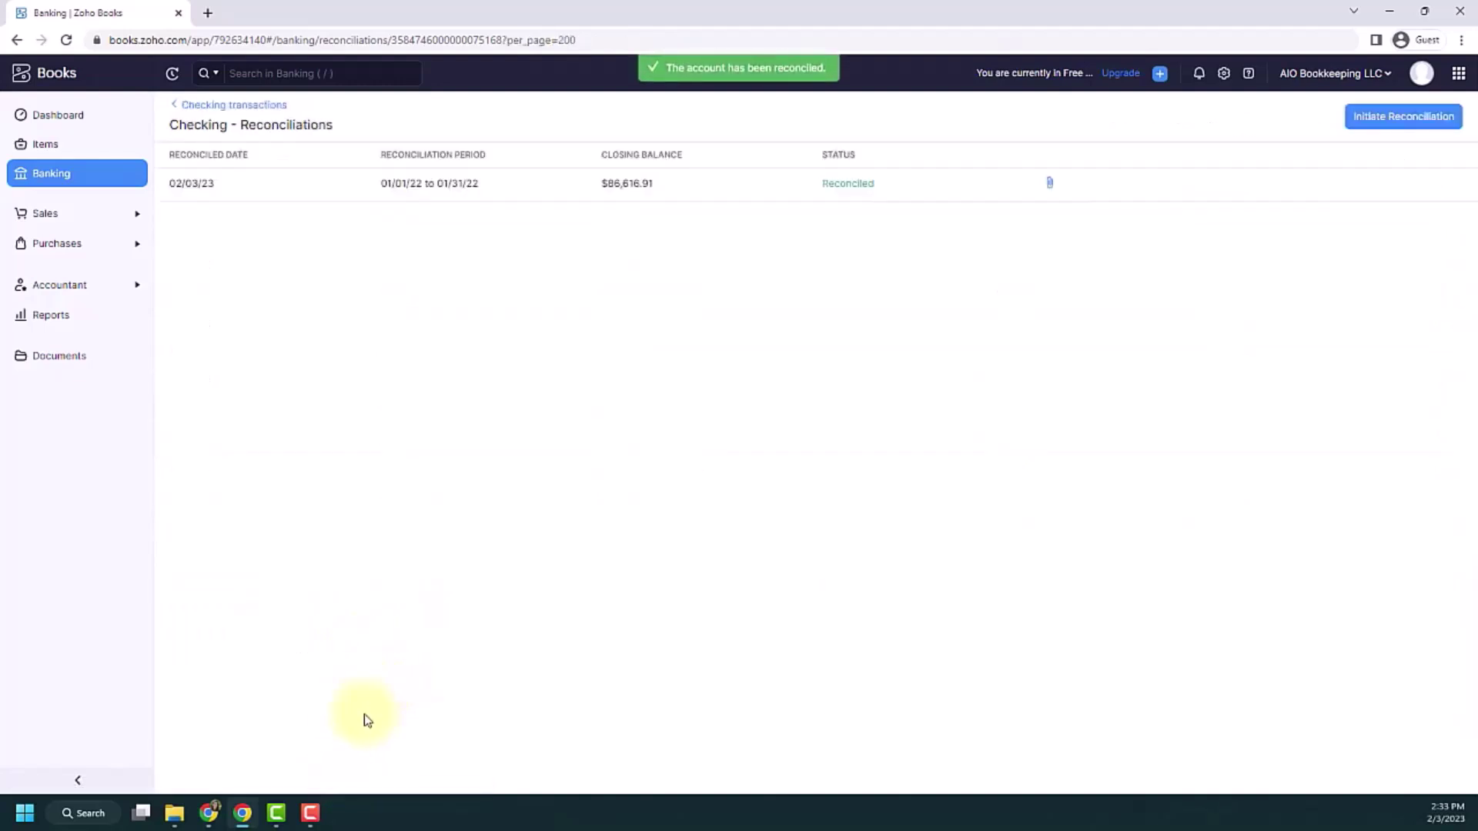